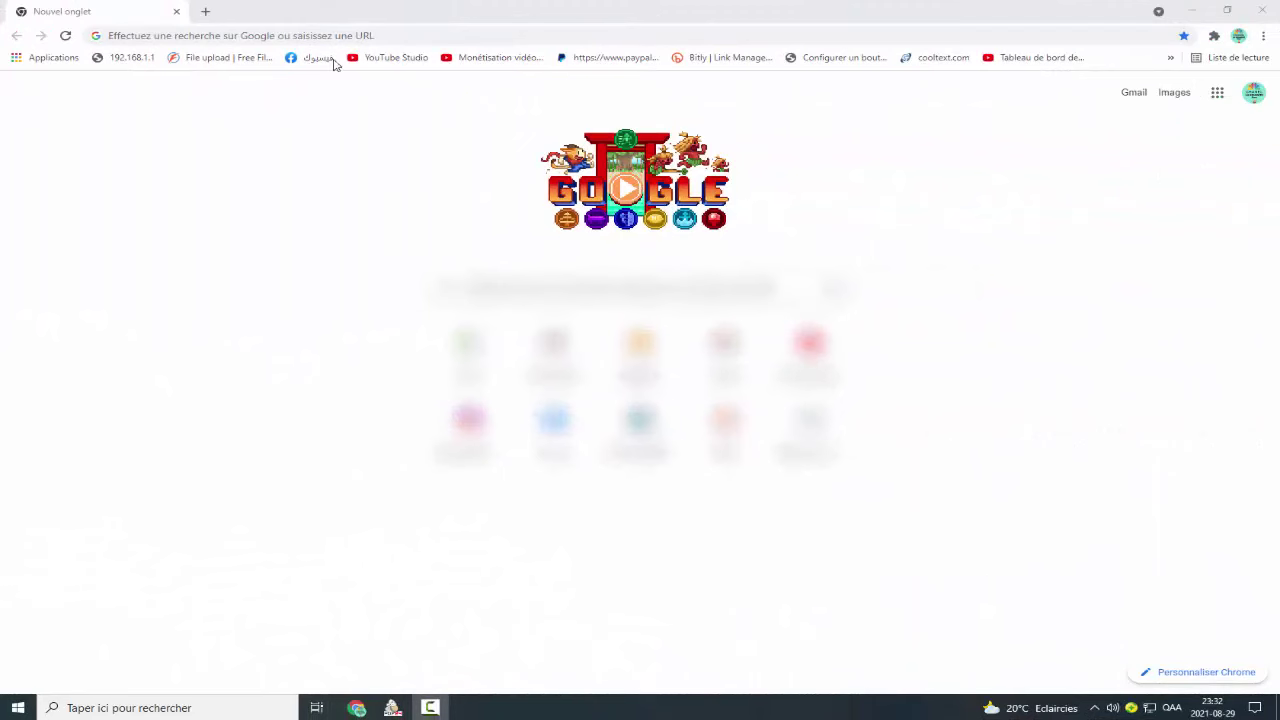
Search Google for 'liqah corona maroc' and open the liqahcorona.ma portal result.
click(311, 40)
text(Liqahcorona.ma)
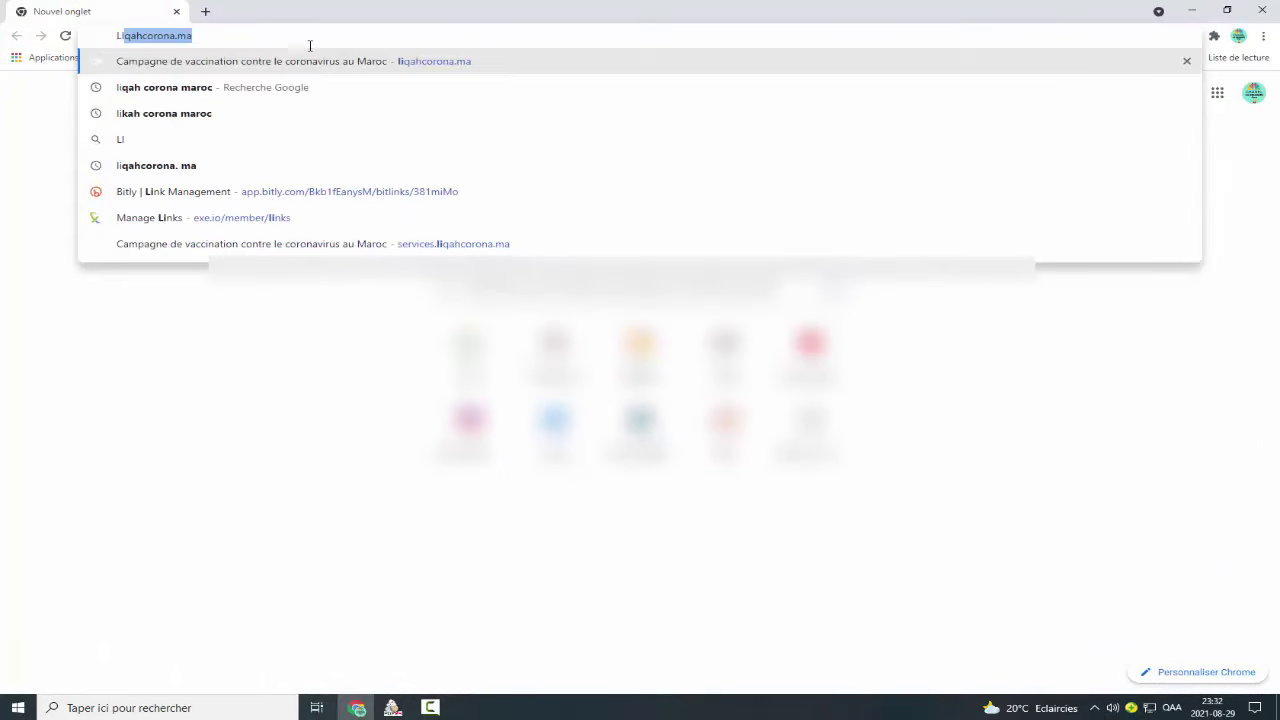
click(289, 90)
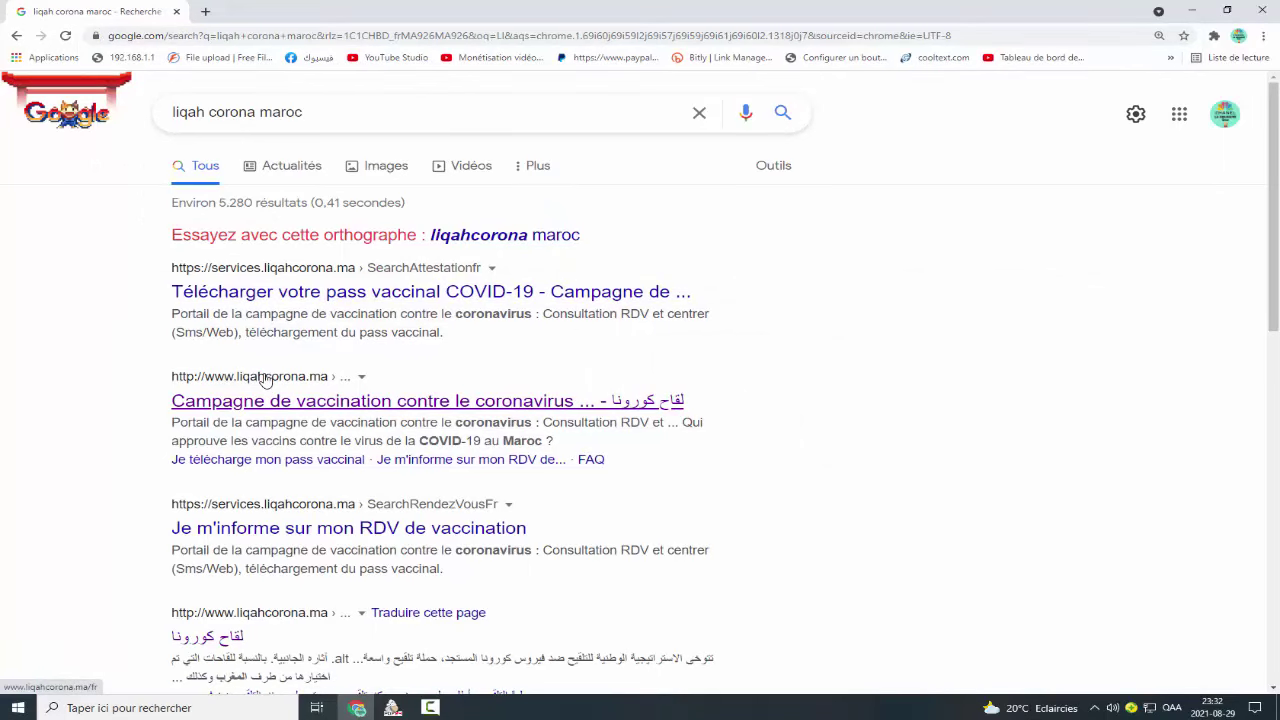
click(646, 397)
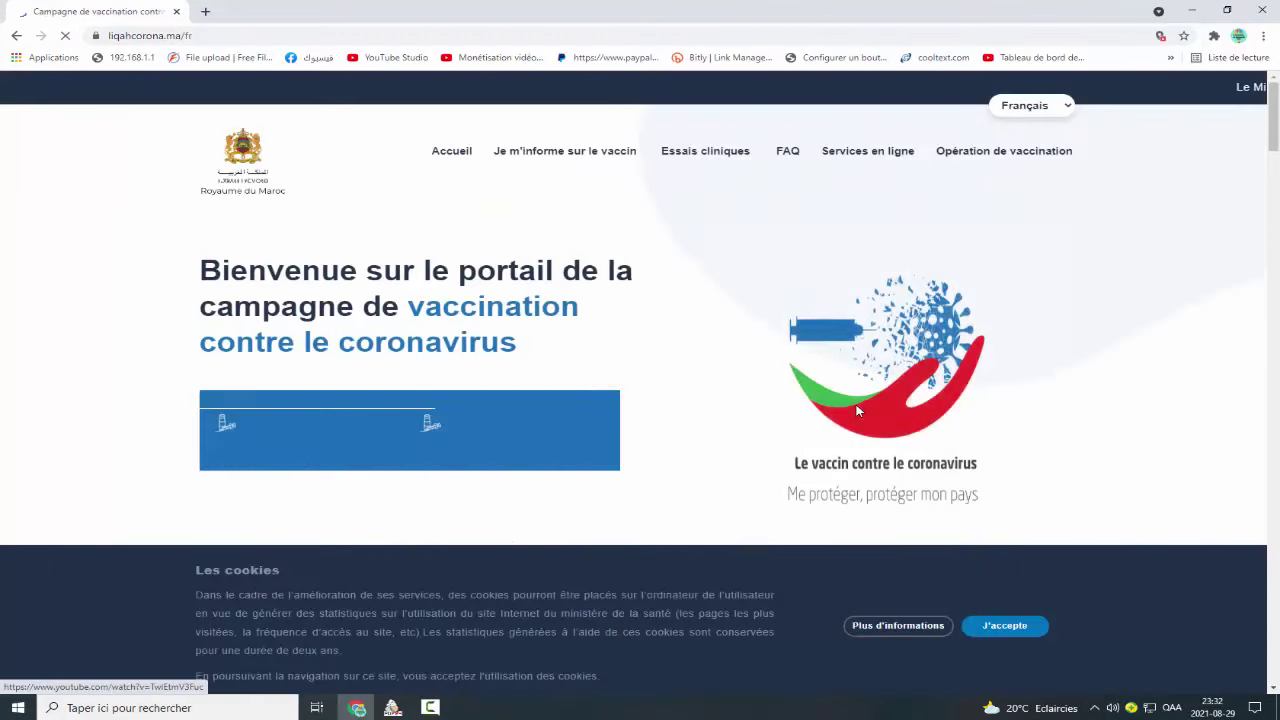
Switch the portal to Arabic and go to the vaccination pass download page under E-services.
click(1064, 108)
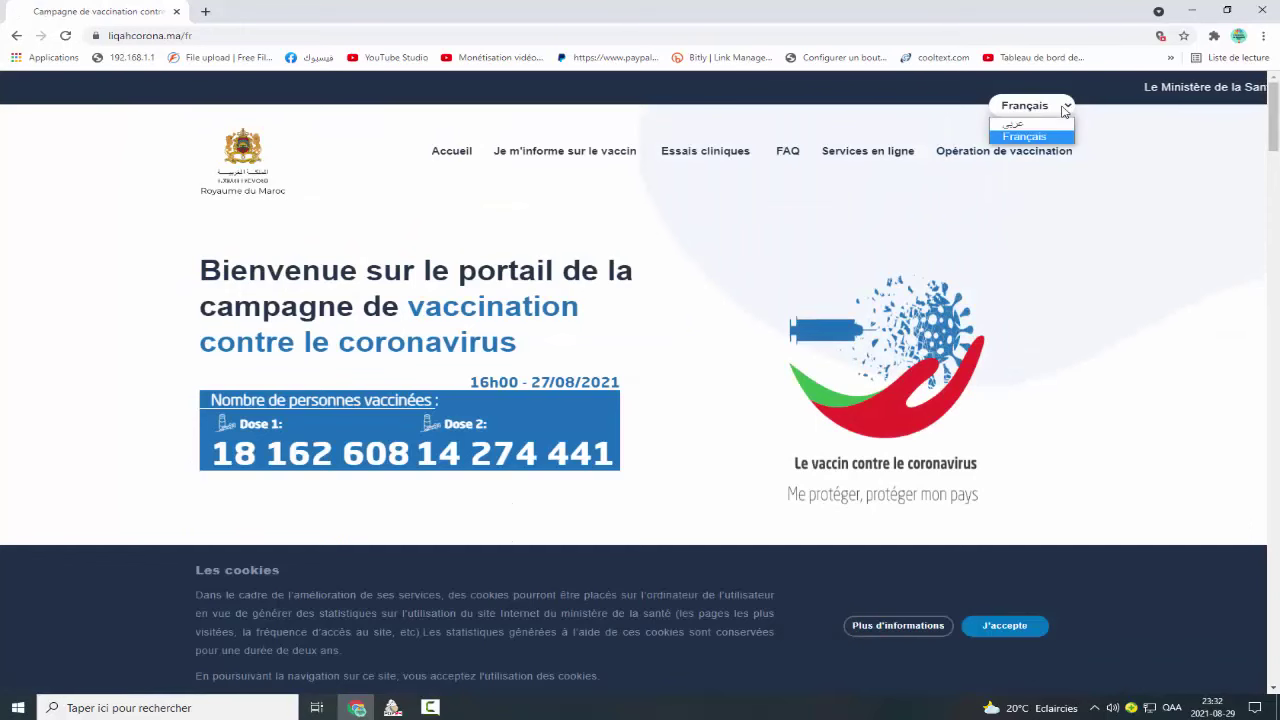
click(1018, 128)
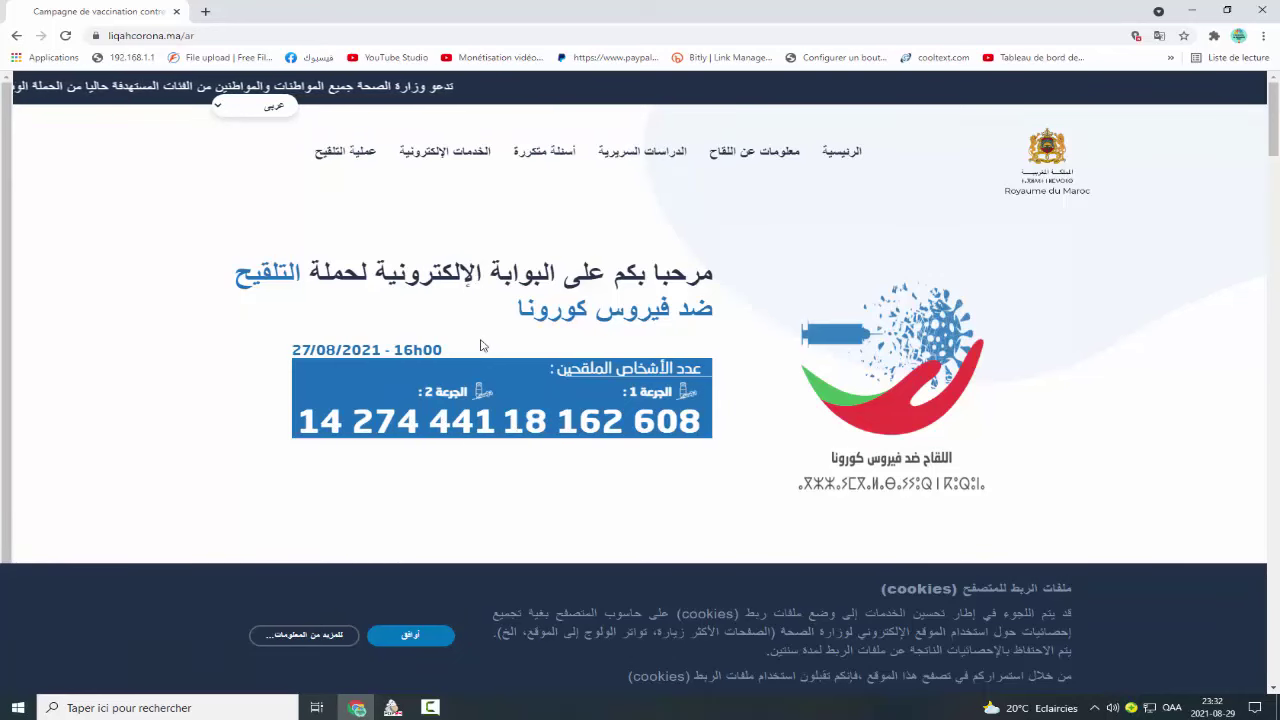
mouse_move(457, 160)
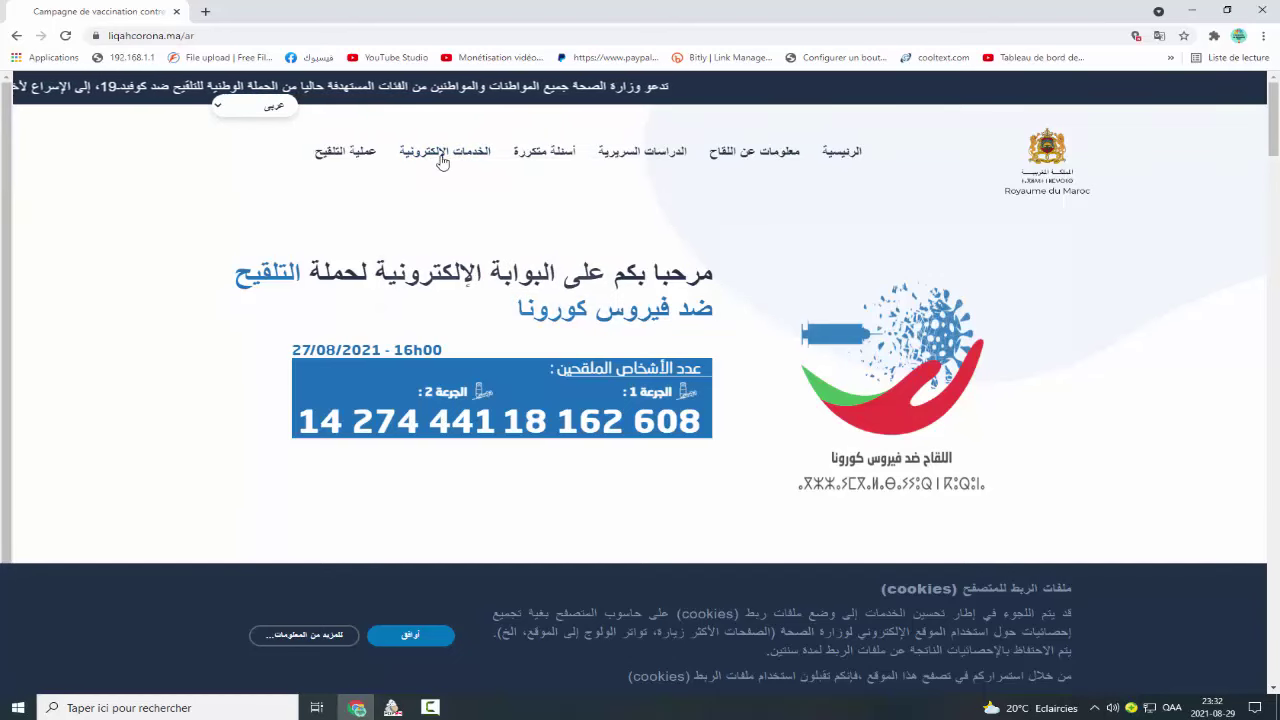
mouse_move(470, 212)
click(555, 238)
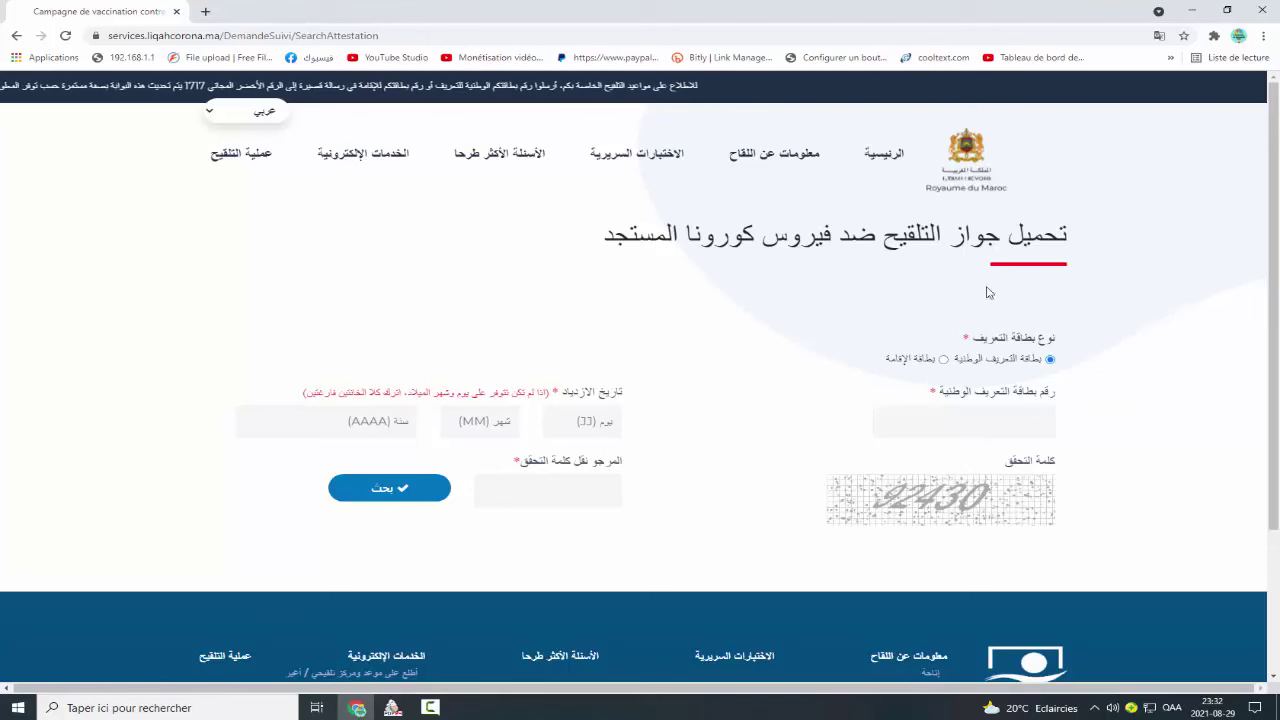
Enter the national ID number, birth year 1966 and captcha 92430, then search for the pass.
click(997, 424)
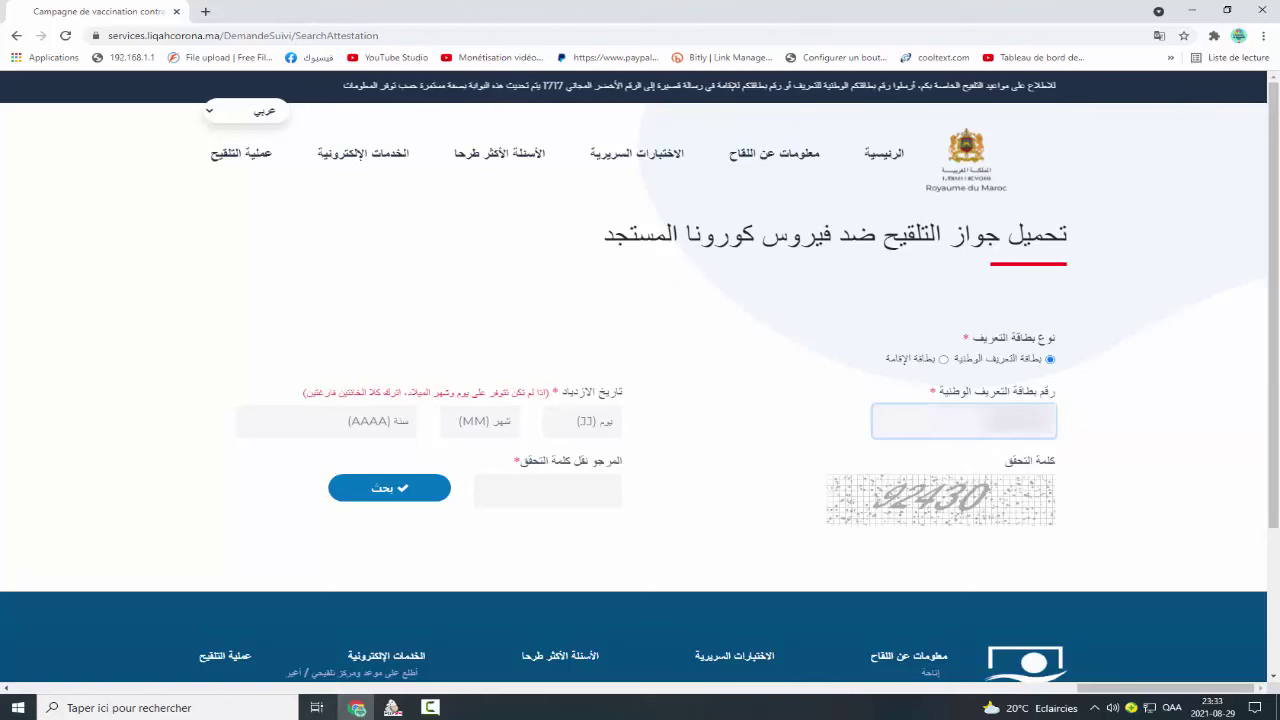
click(595, 421)
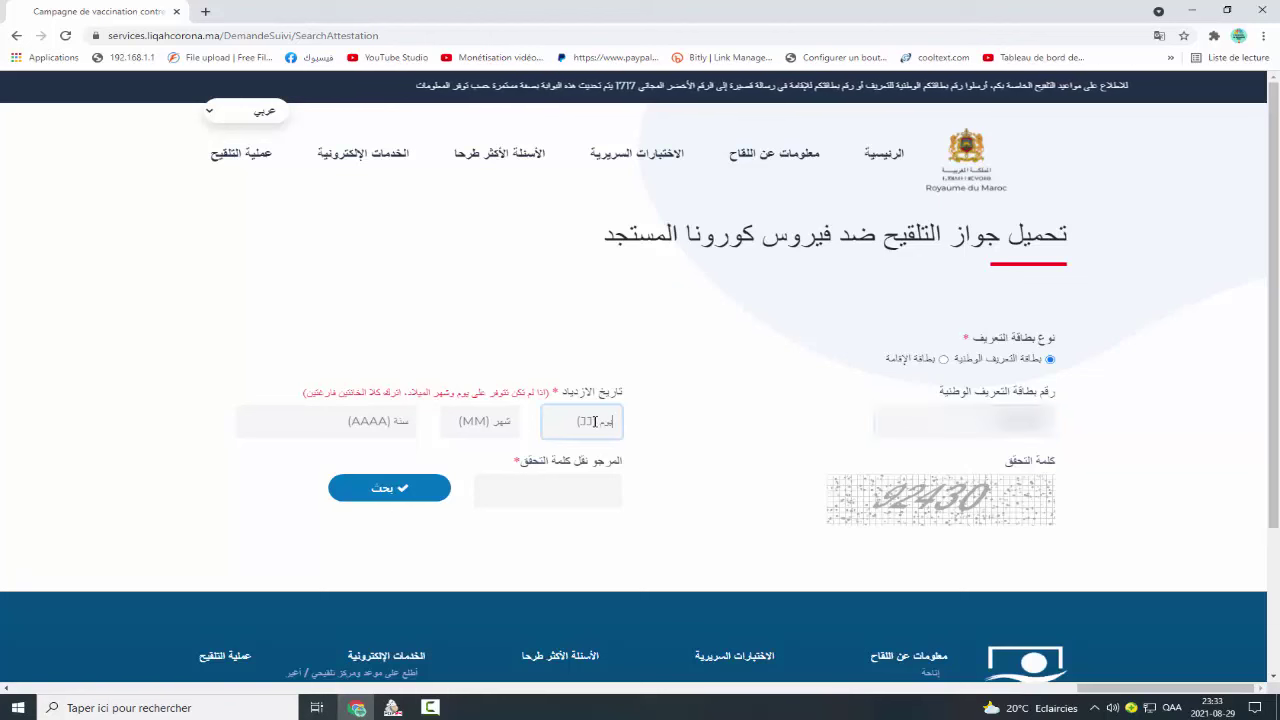
click(490, 421)
click(540, 426)
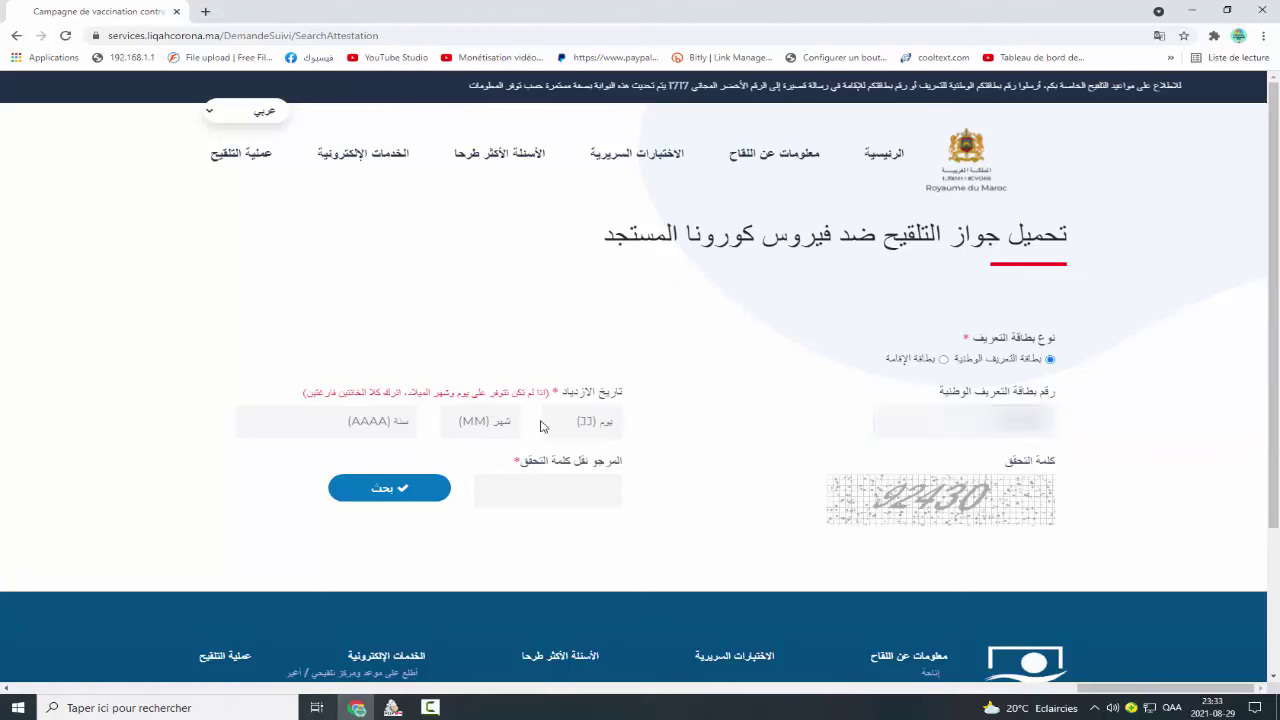
click(390, 421)
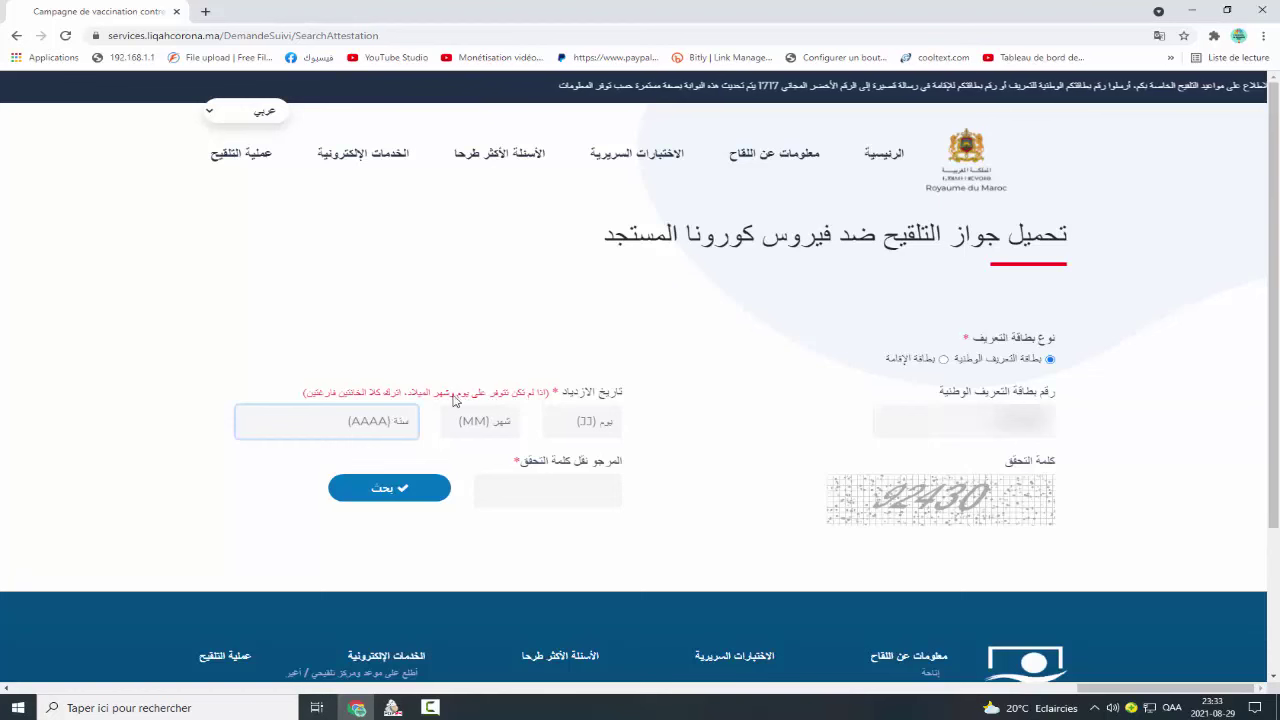
click(378, 421)
text(19)
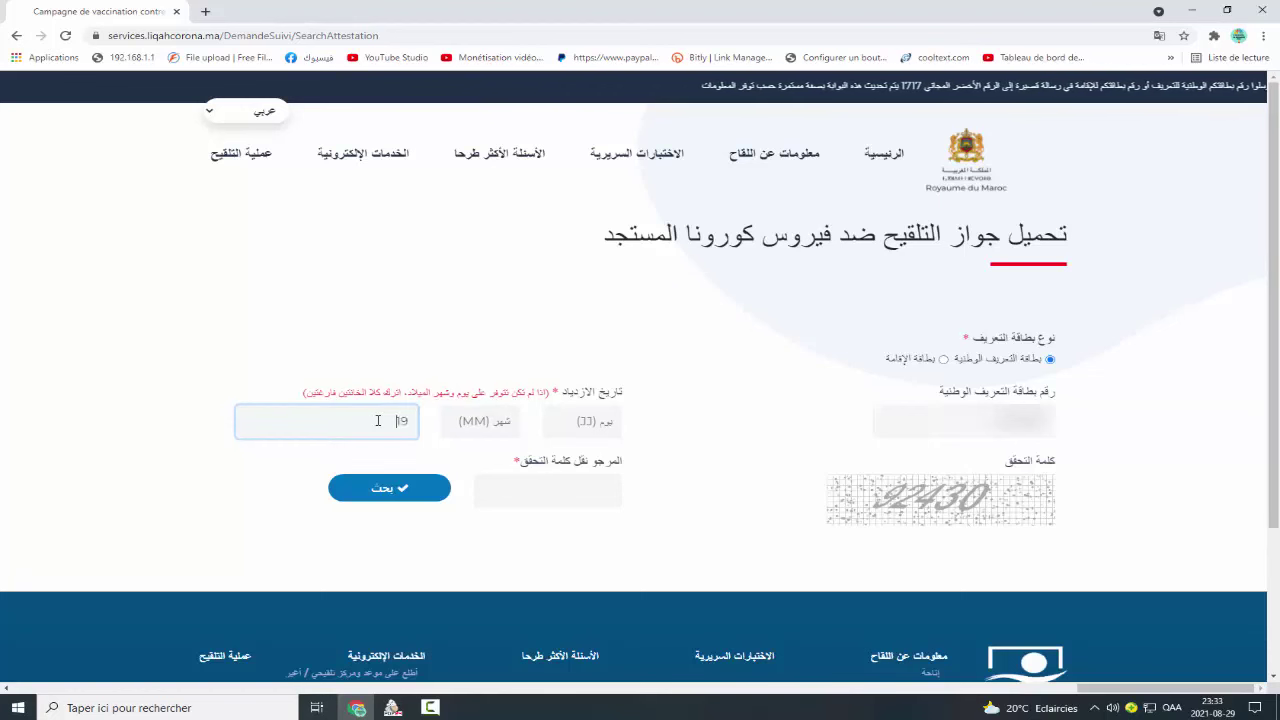
text(66)
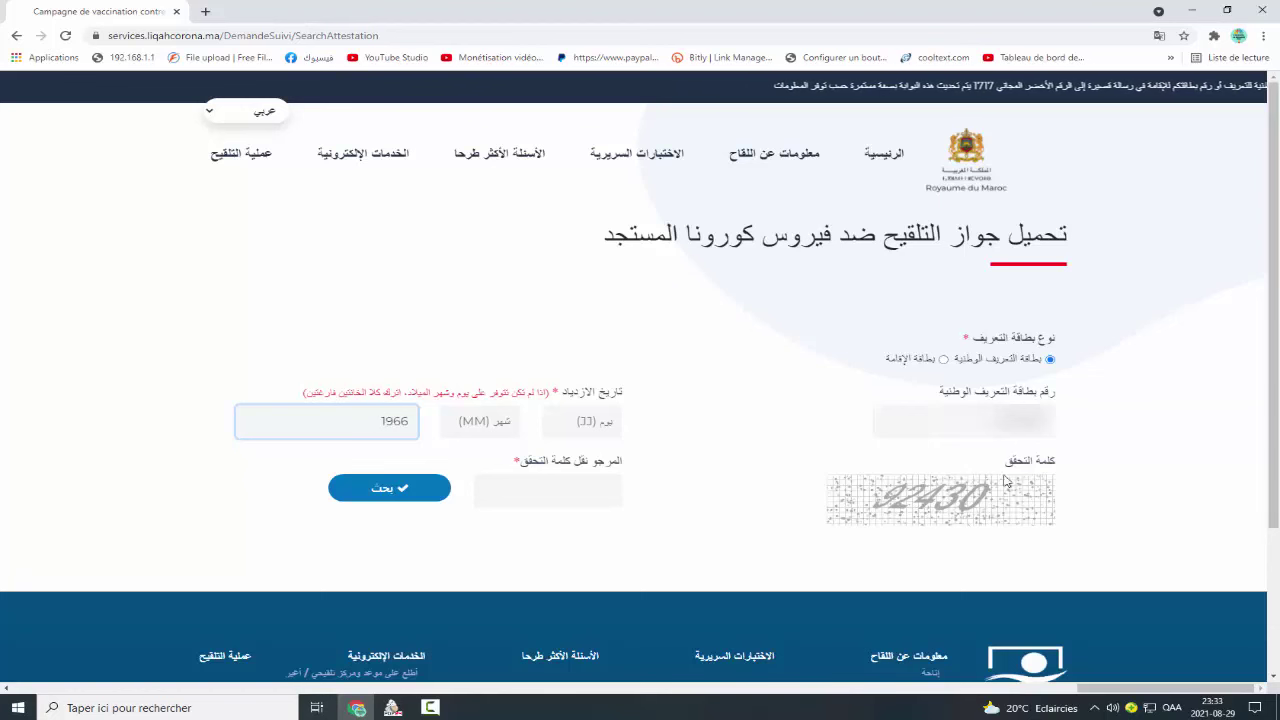
click(576, 493)
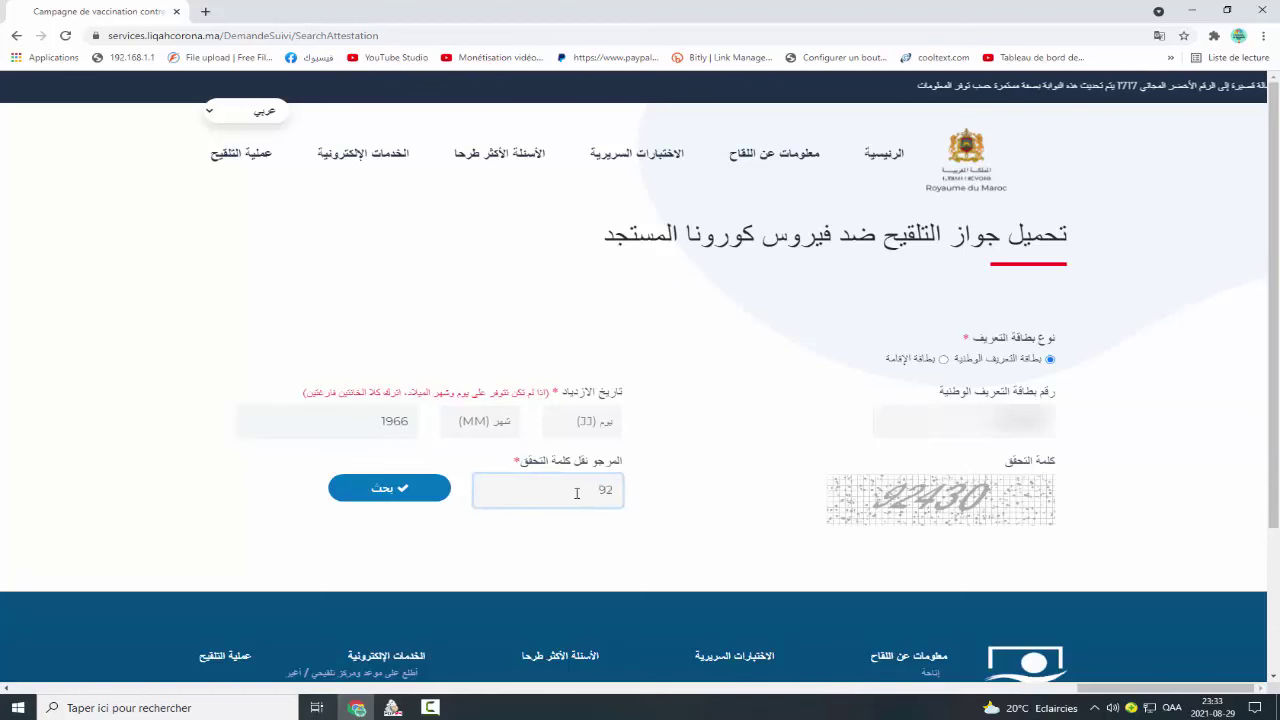
text(92430)
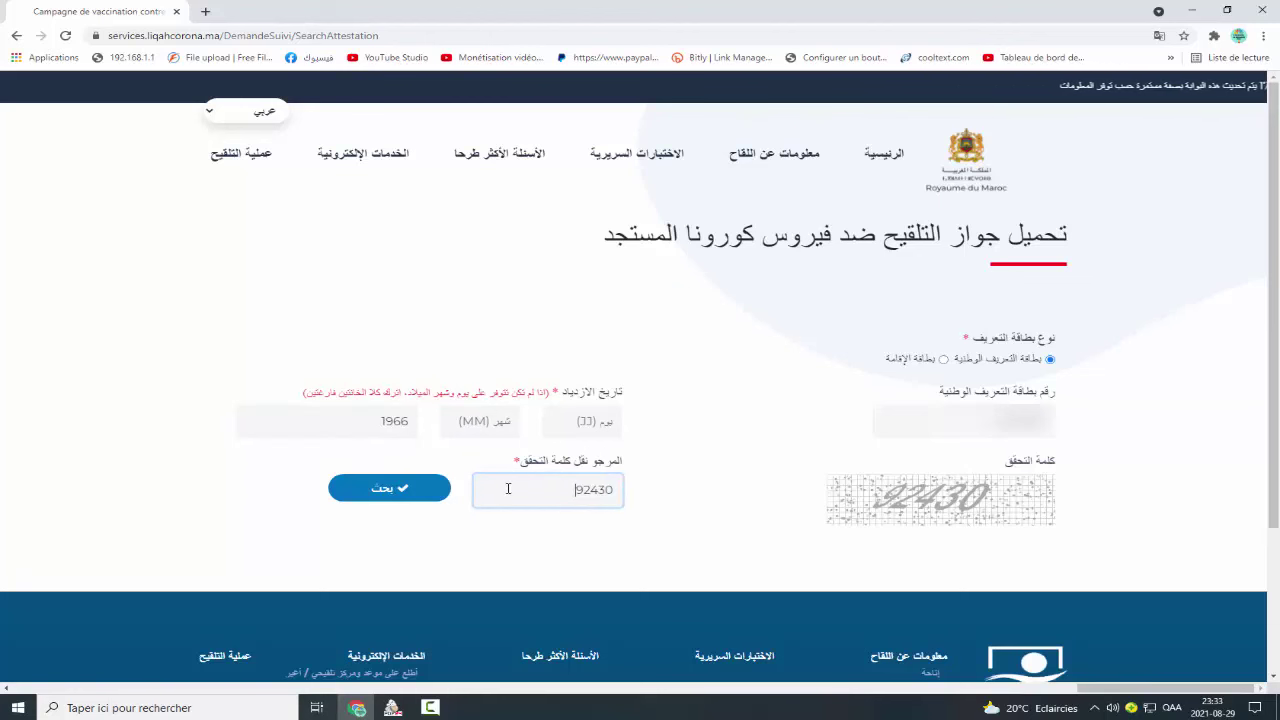
click(367, 493)
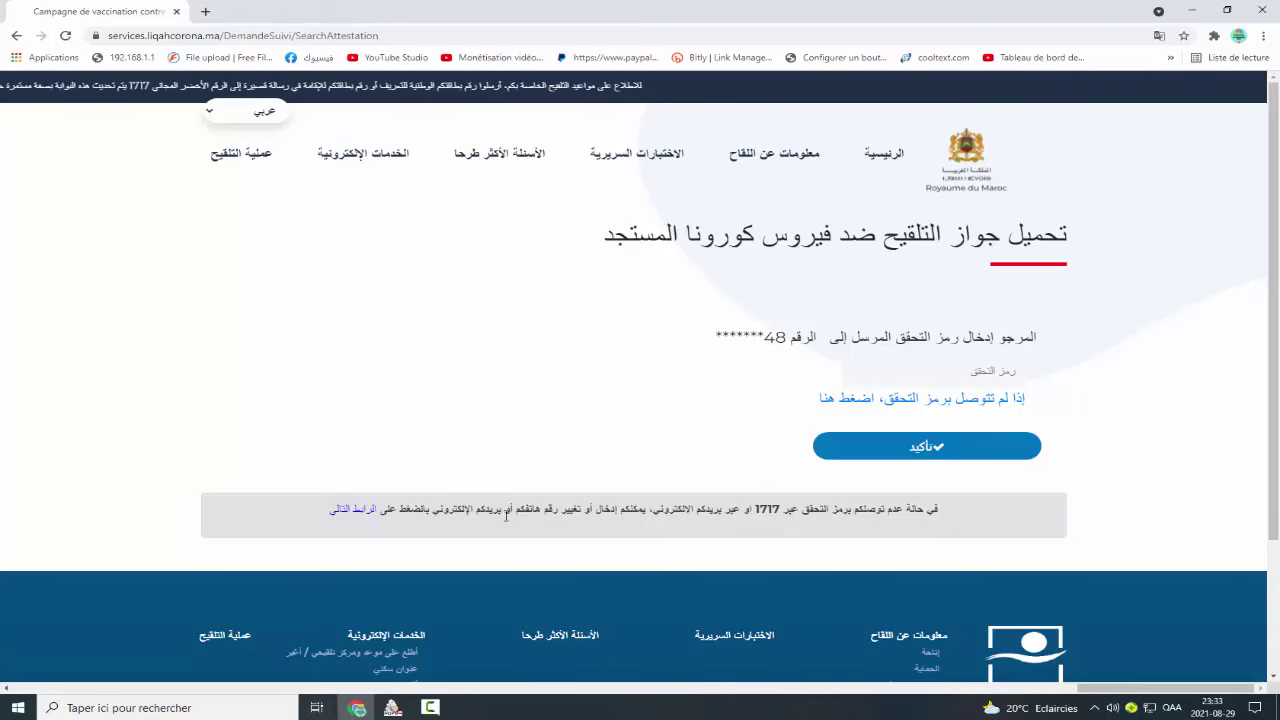
Follow the 'الرابط التالي' link to open the phone and email change form.
click(354, 510)
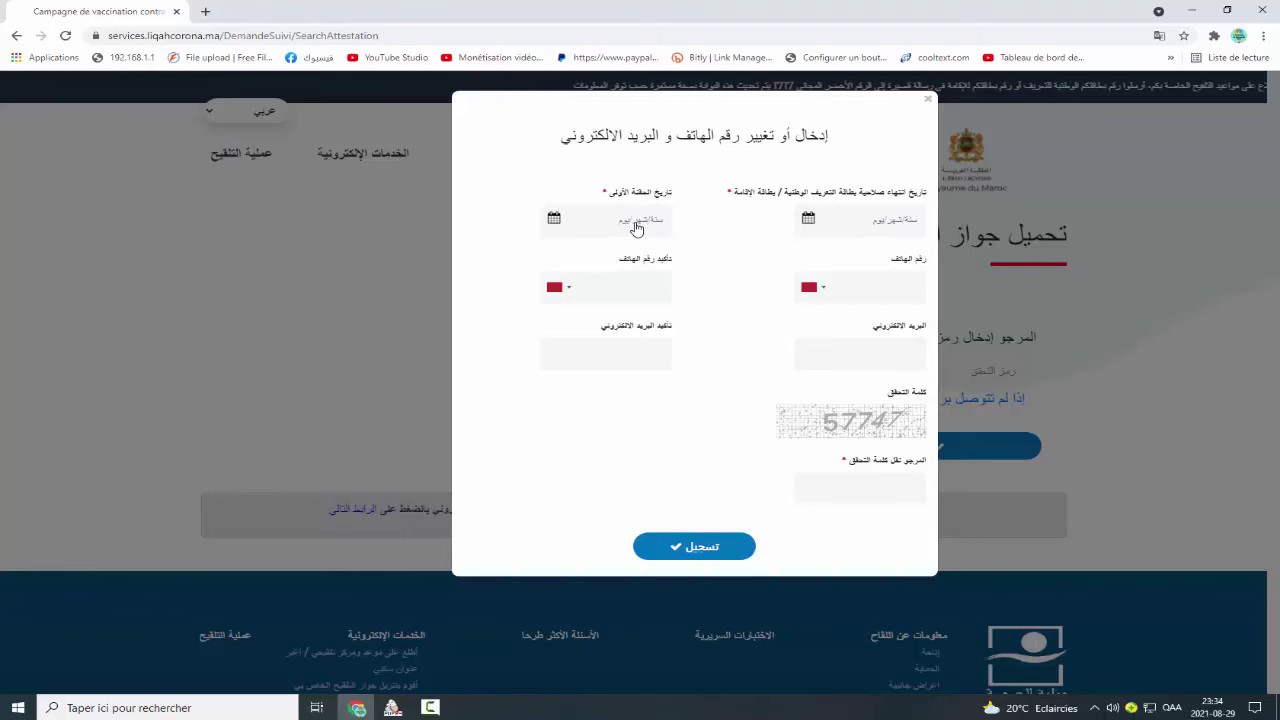
Enter the ID card expiry date and the first dose date 08/05/2021.
click(845, 291)
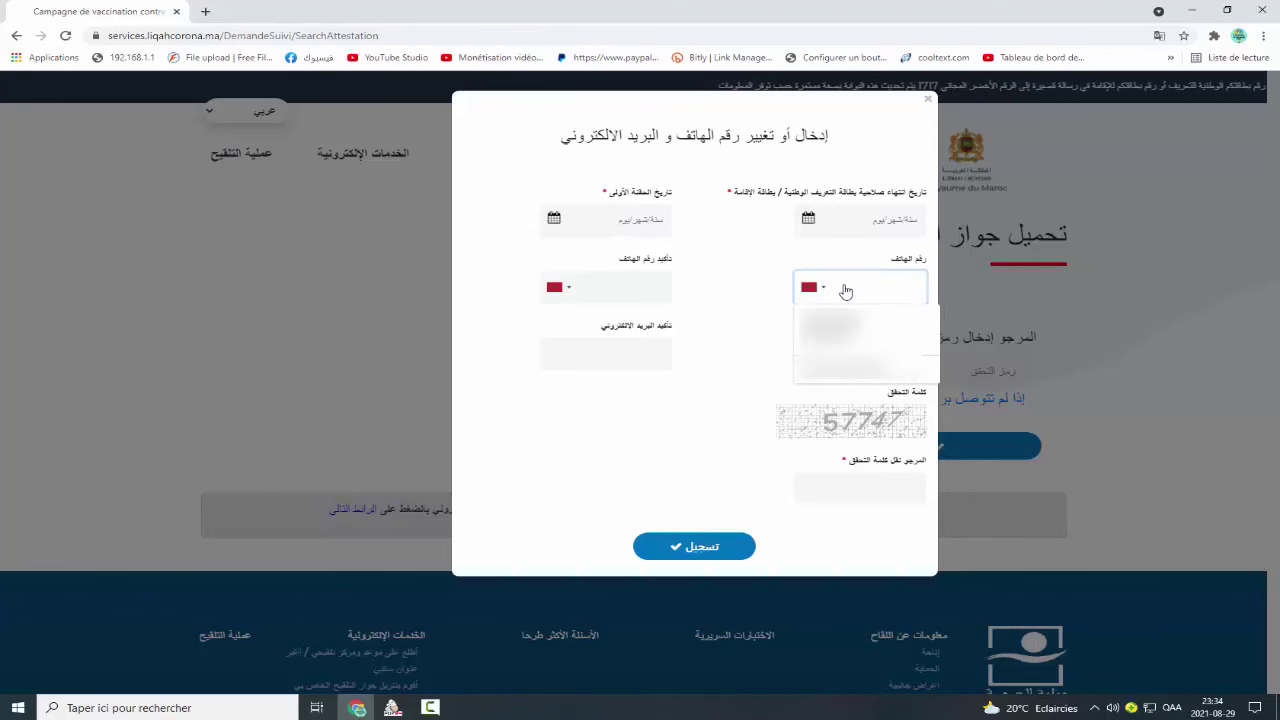
click(660, 293)
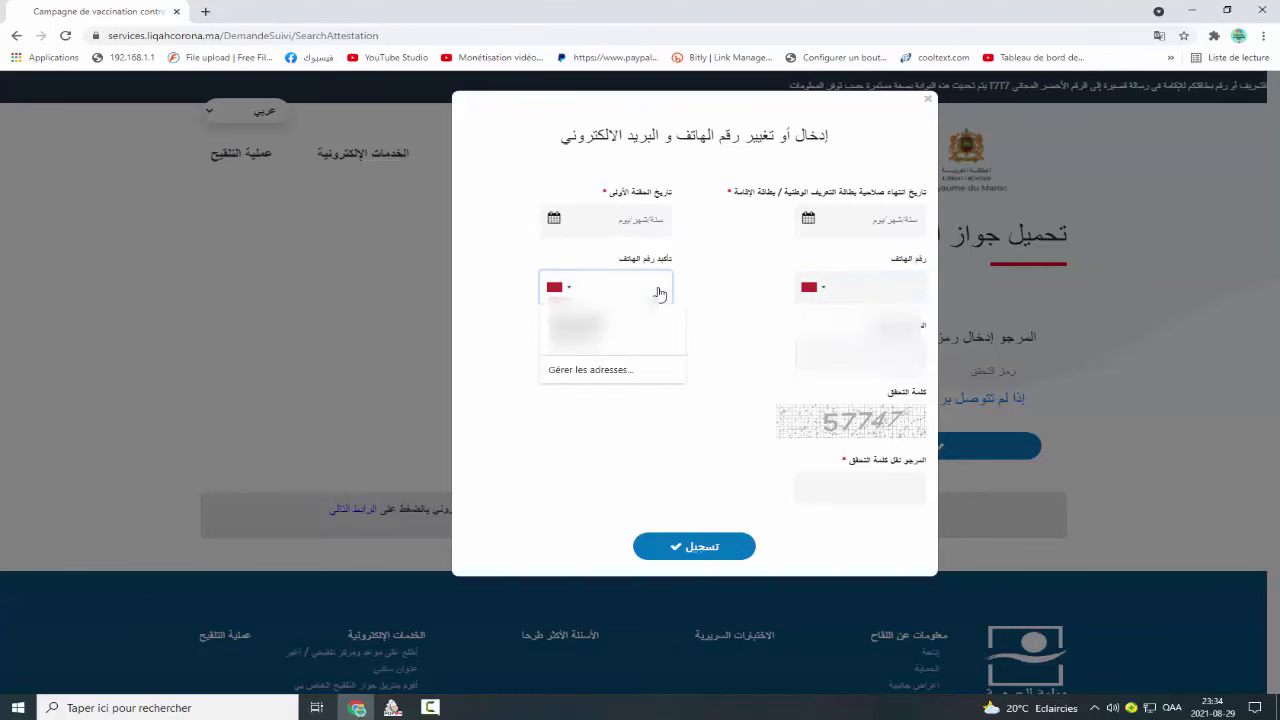
click(737, 291)
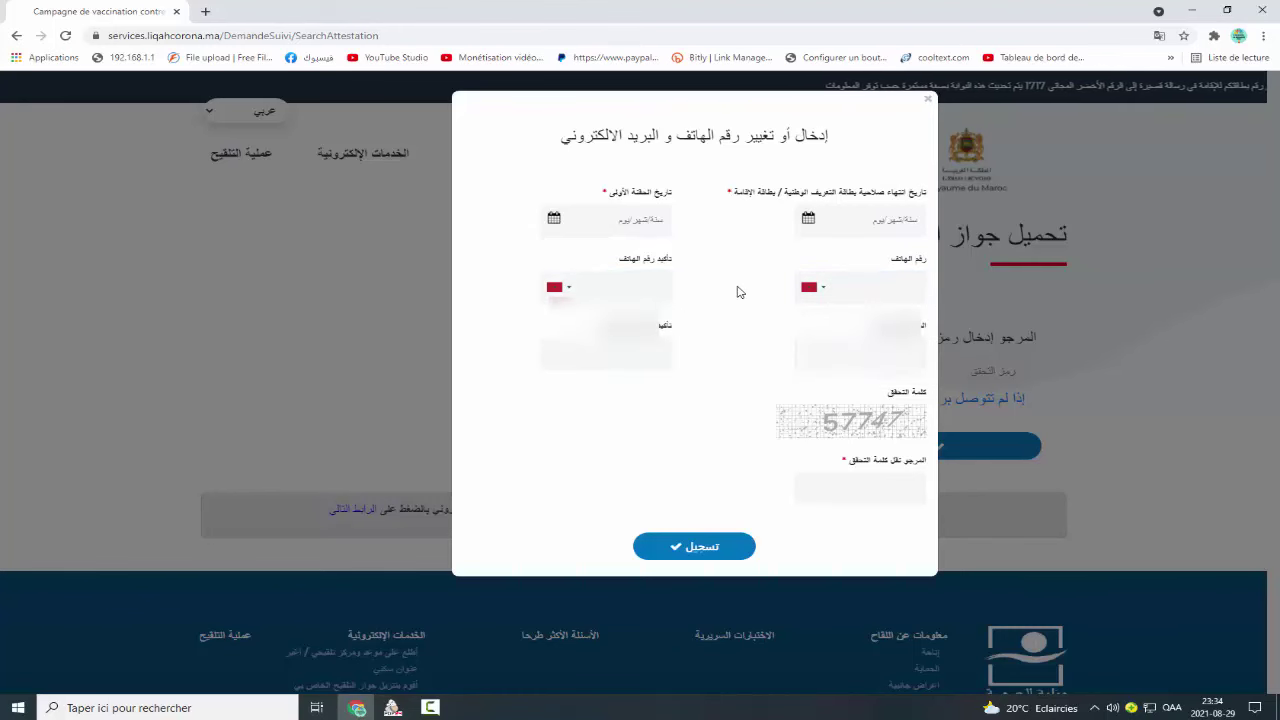
click(885, 222)
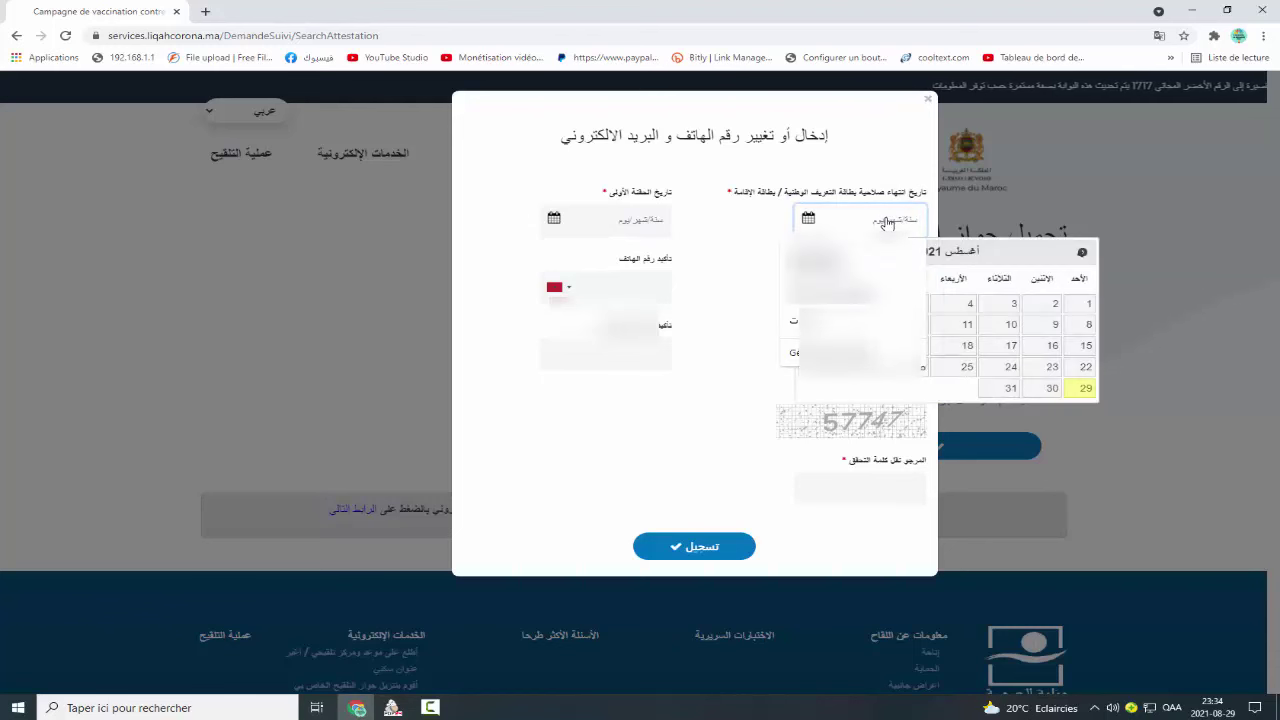
text(01032)
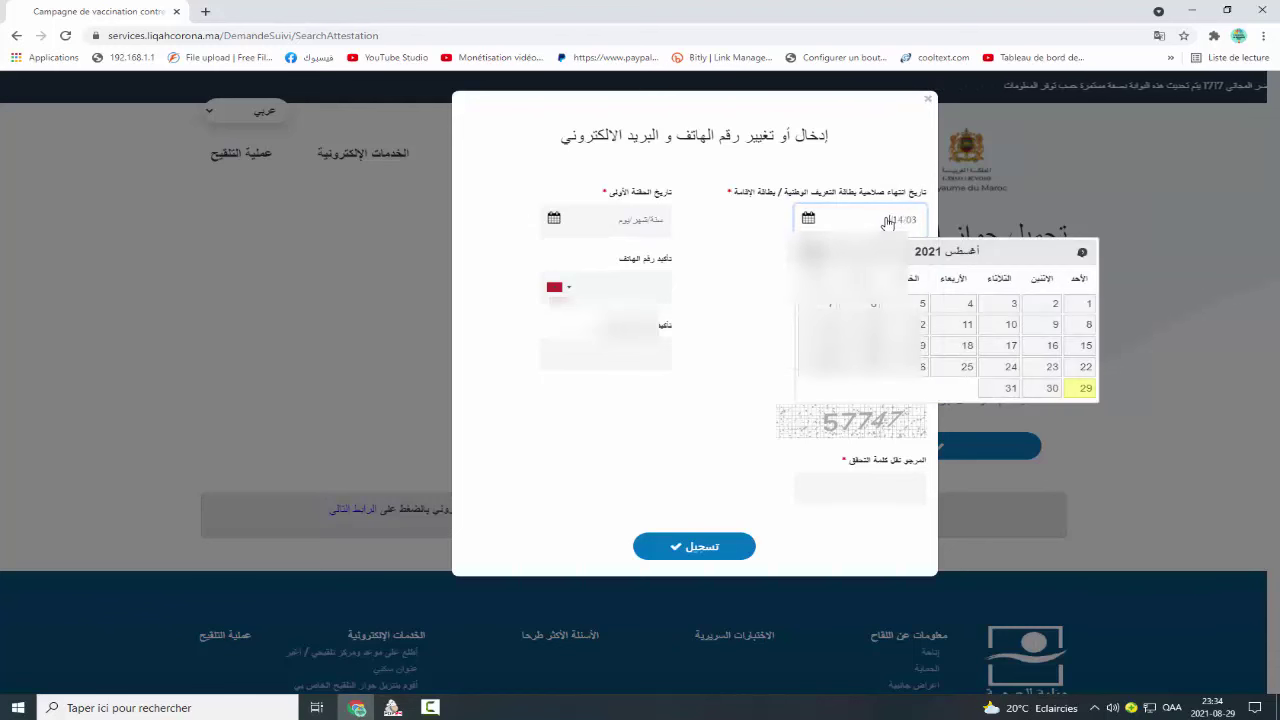
text(027)
click(652, 222)
text(08/05/)
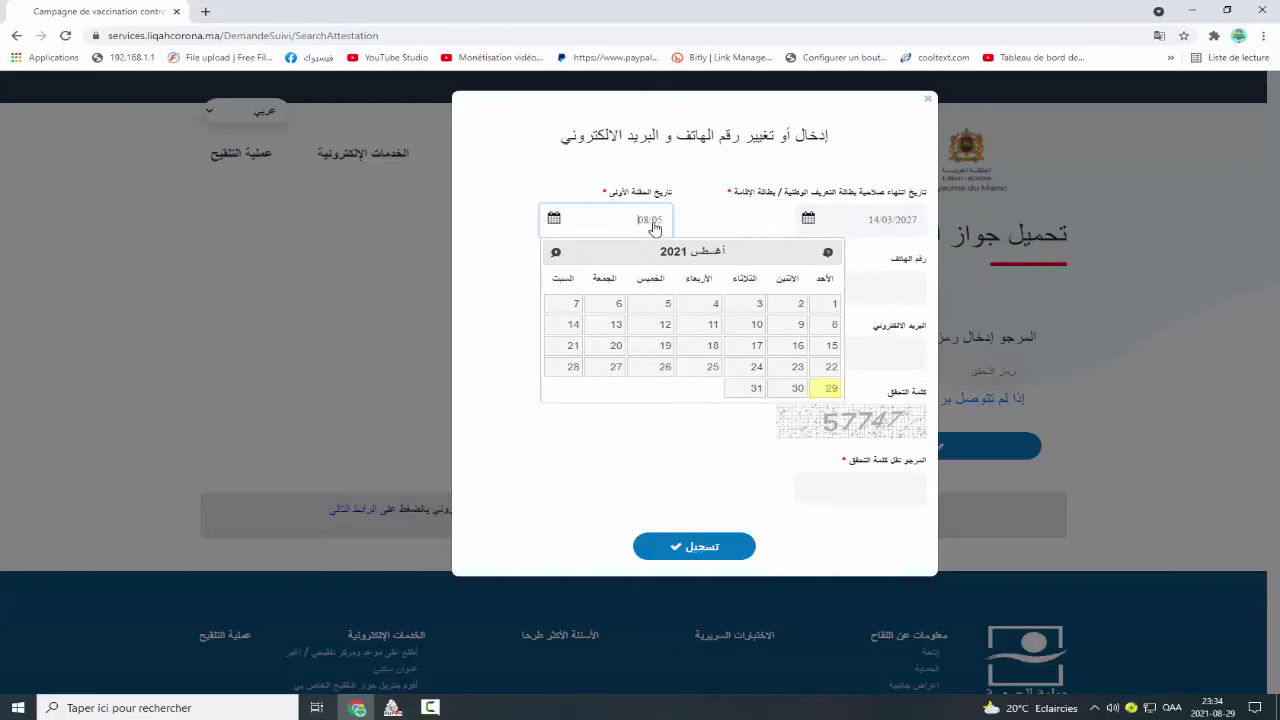
text(2021)
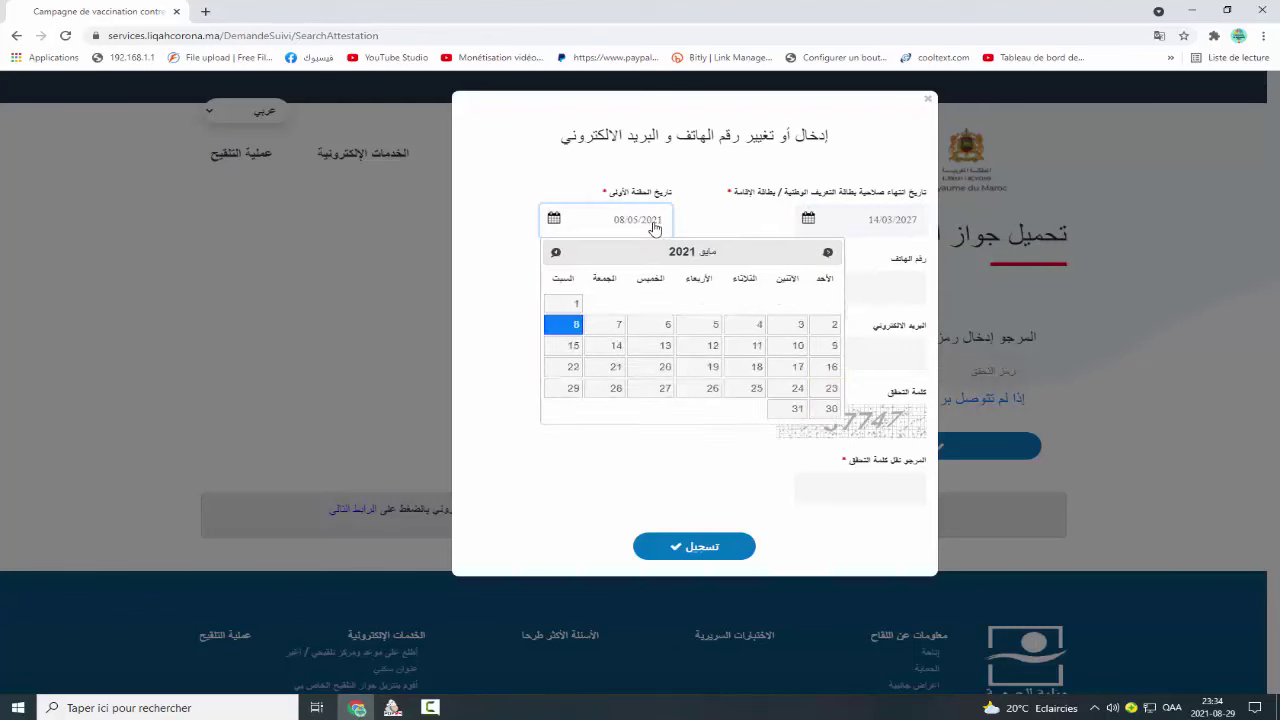
Enter the new phone number in both phone fields and start the email field.
click(860, 288)
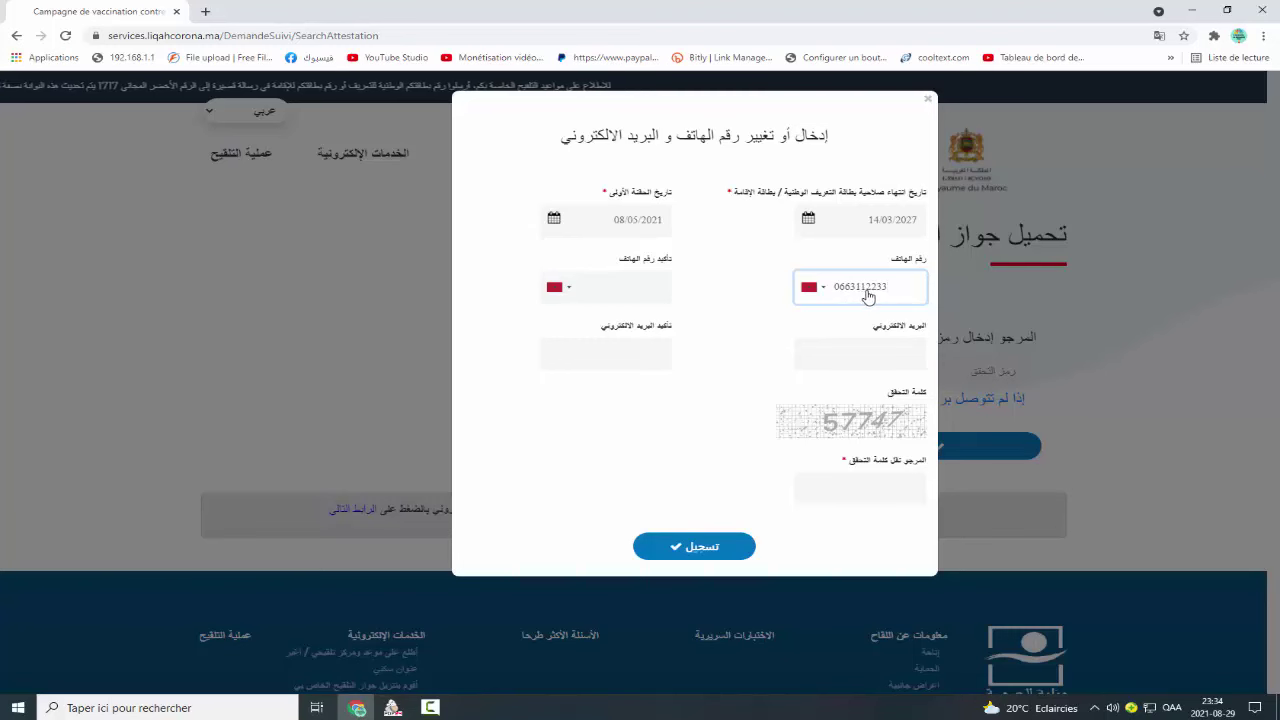
click(660, 295)
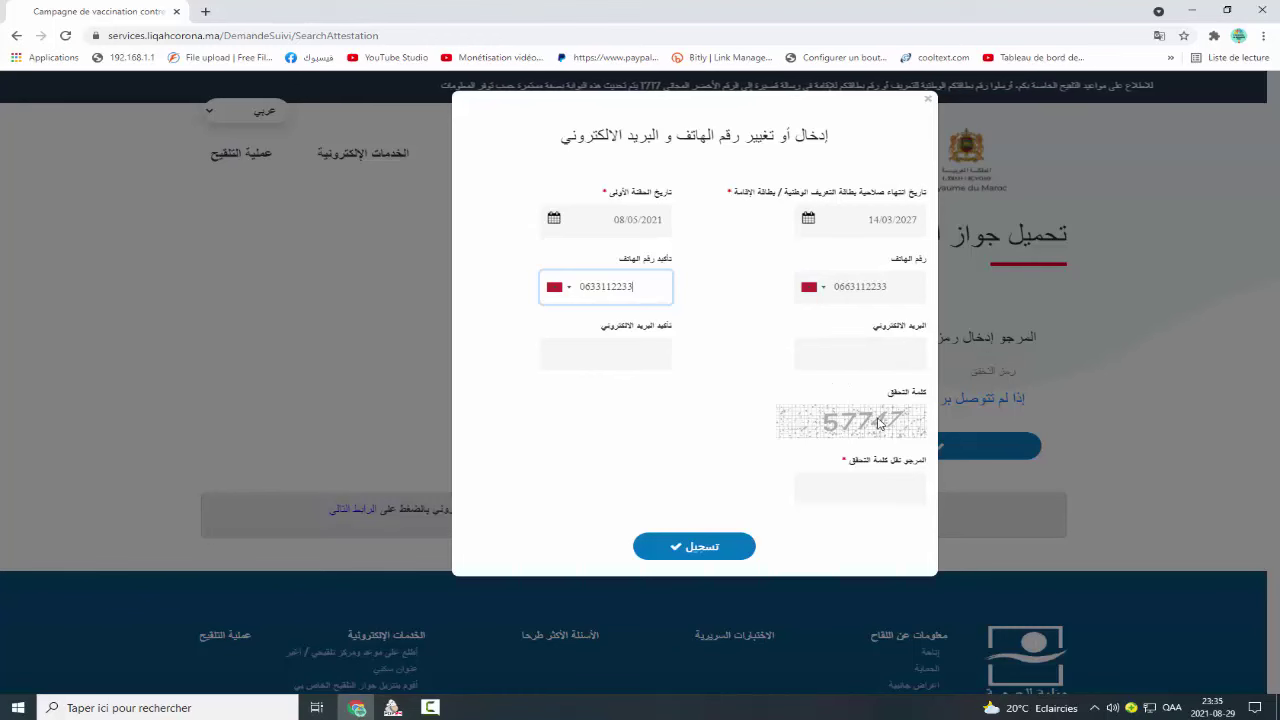
click(870, 358)
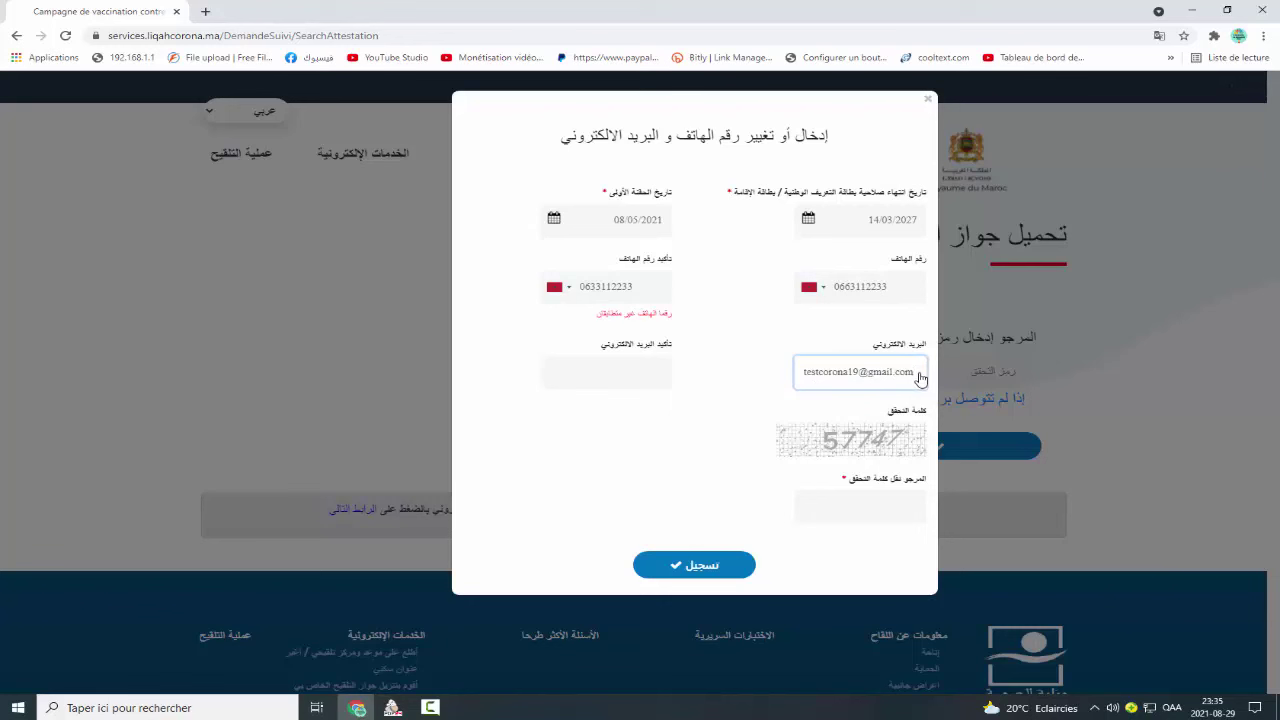
Fill in the confirmation email, correct its typos, and enter captcha 57747.
key(ctrl+a)
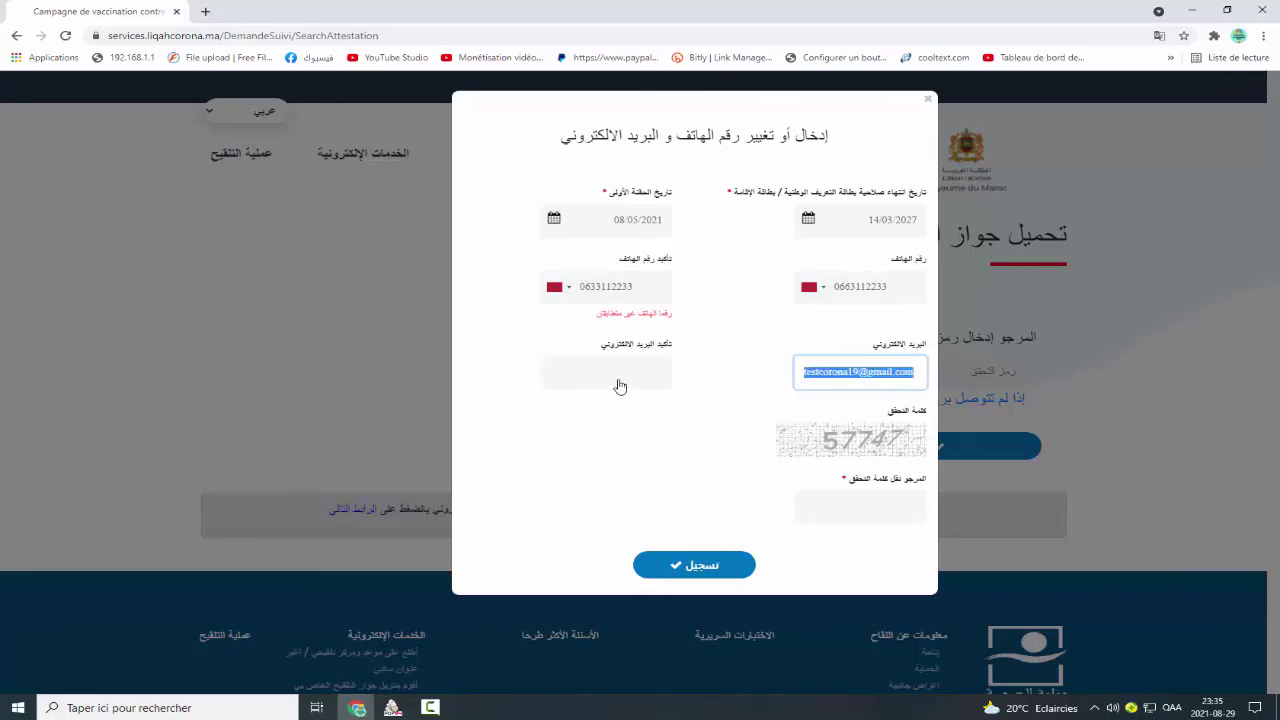
click(619, 385)
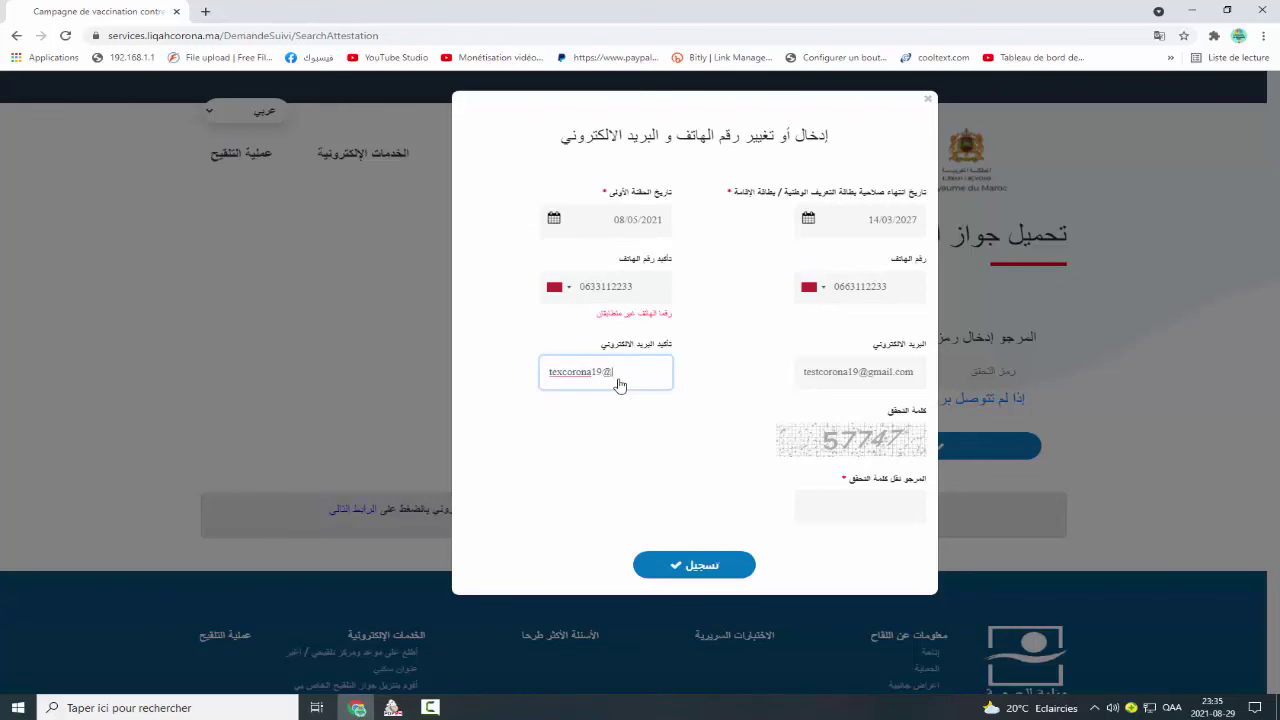
text(ail)
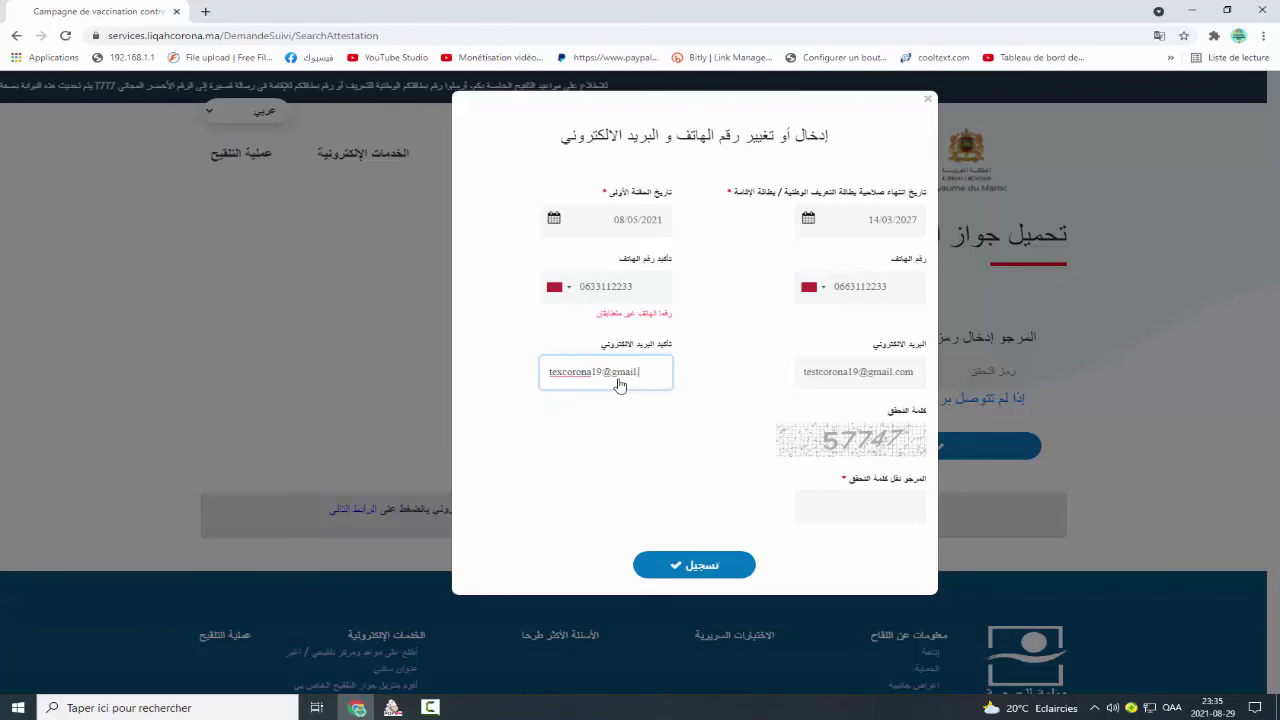
text(.com)
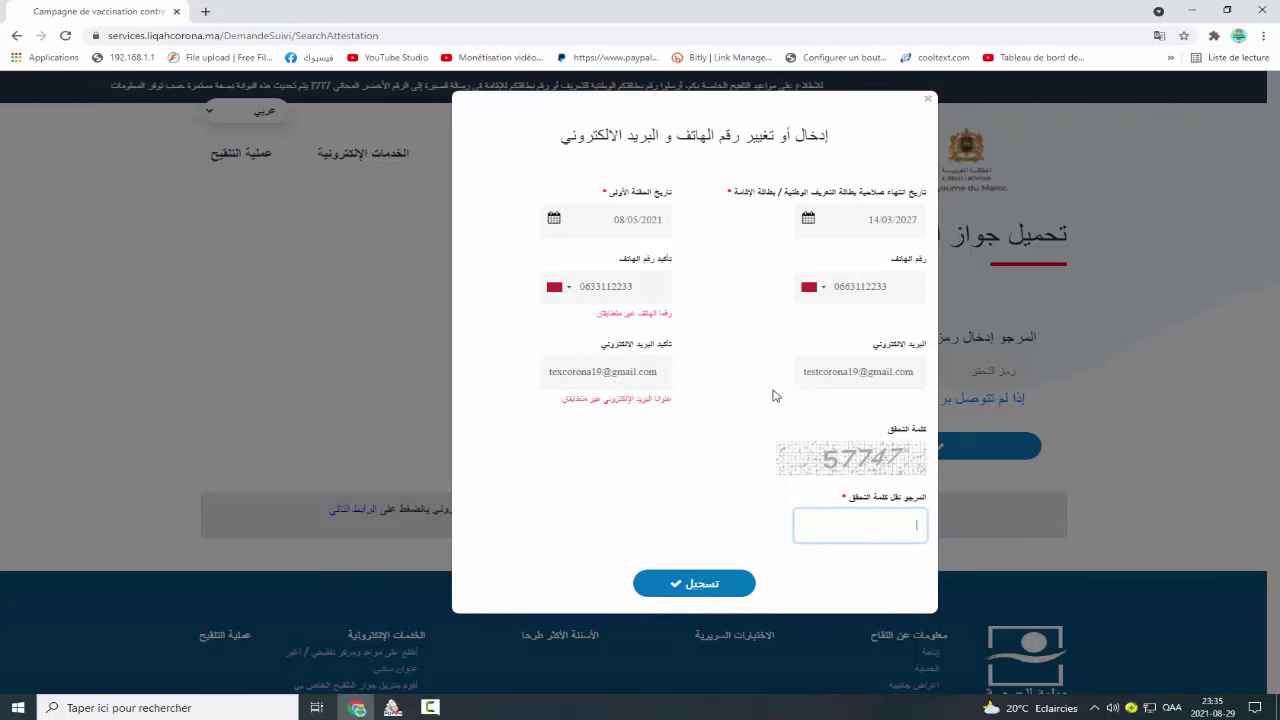
click(561, 372)
key(BackSpace)
text(st)
click(562, 372)
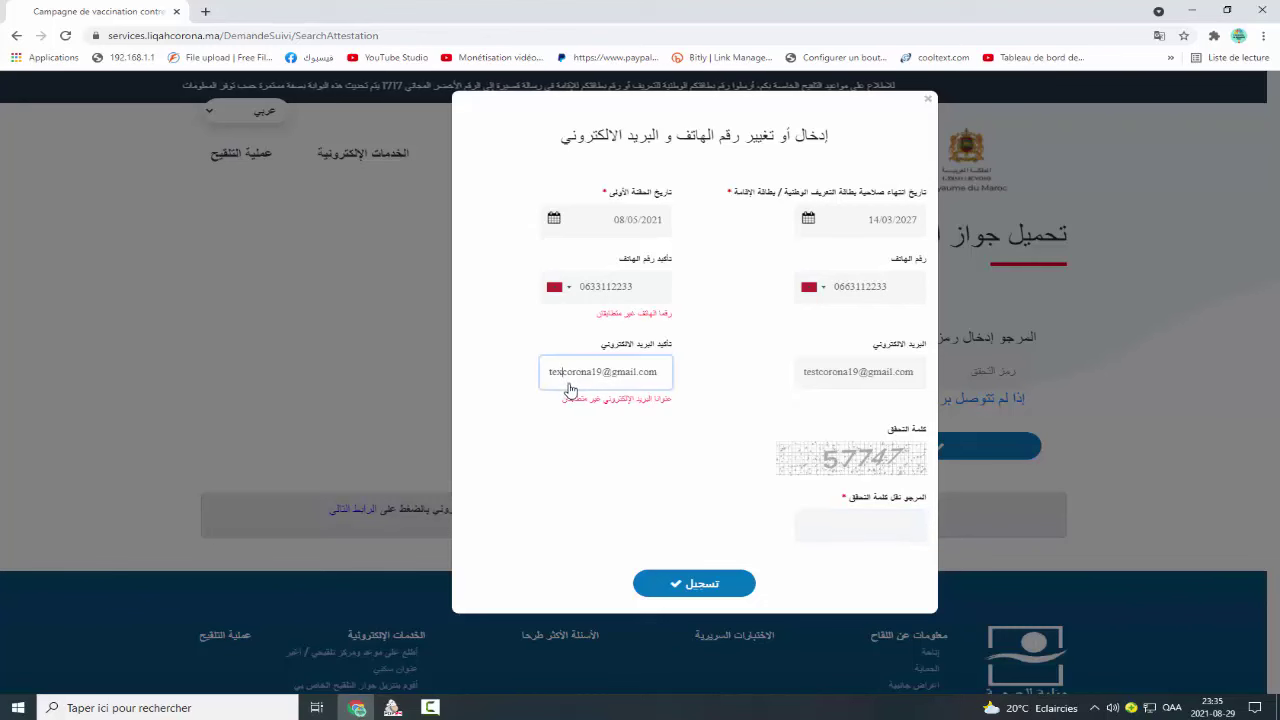
key(BackSpace)
text(xt)
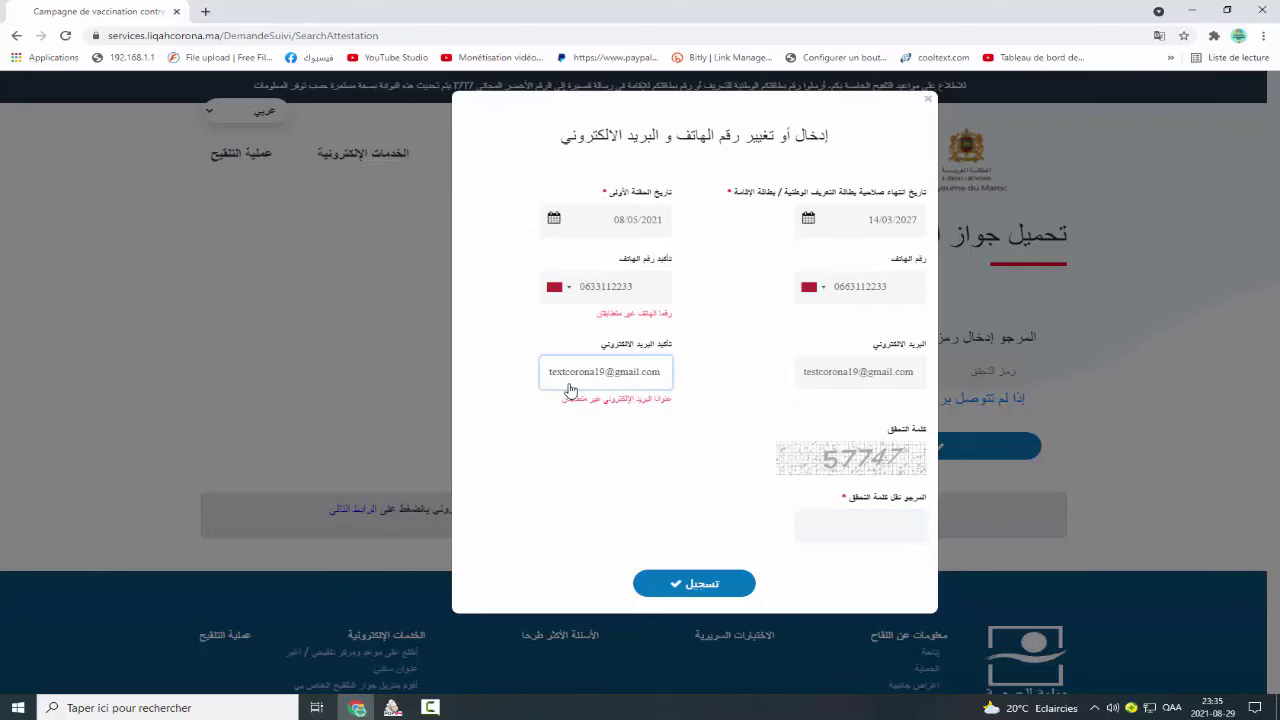
key(Tab)
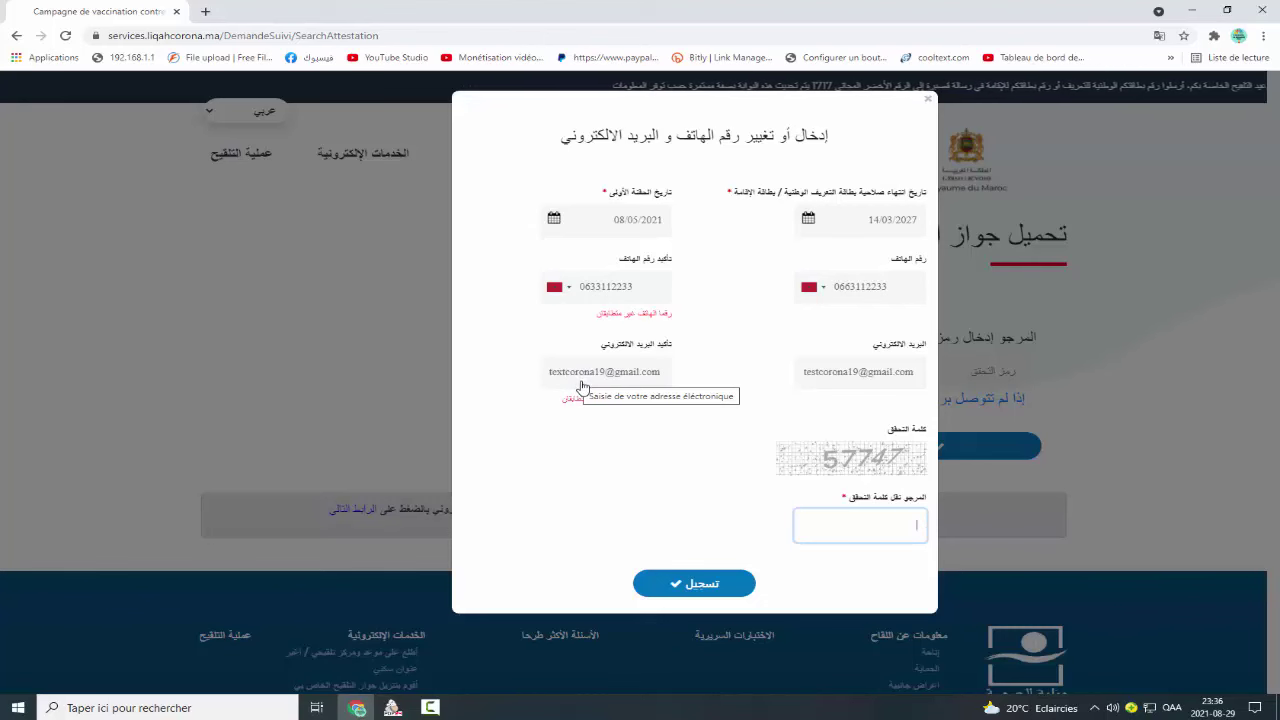
text(5)
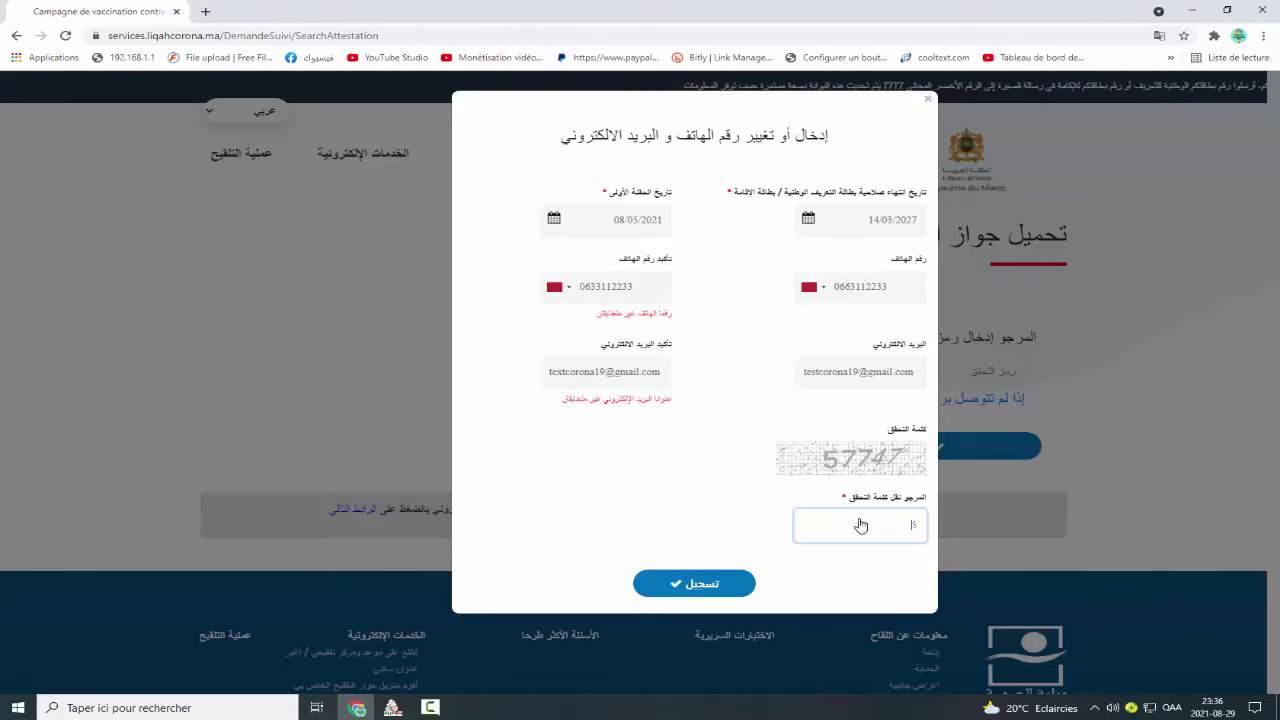
text(7747)
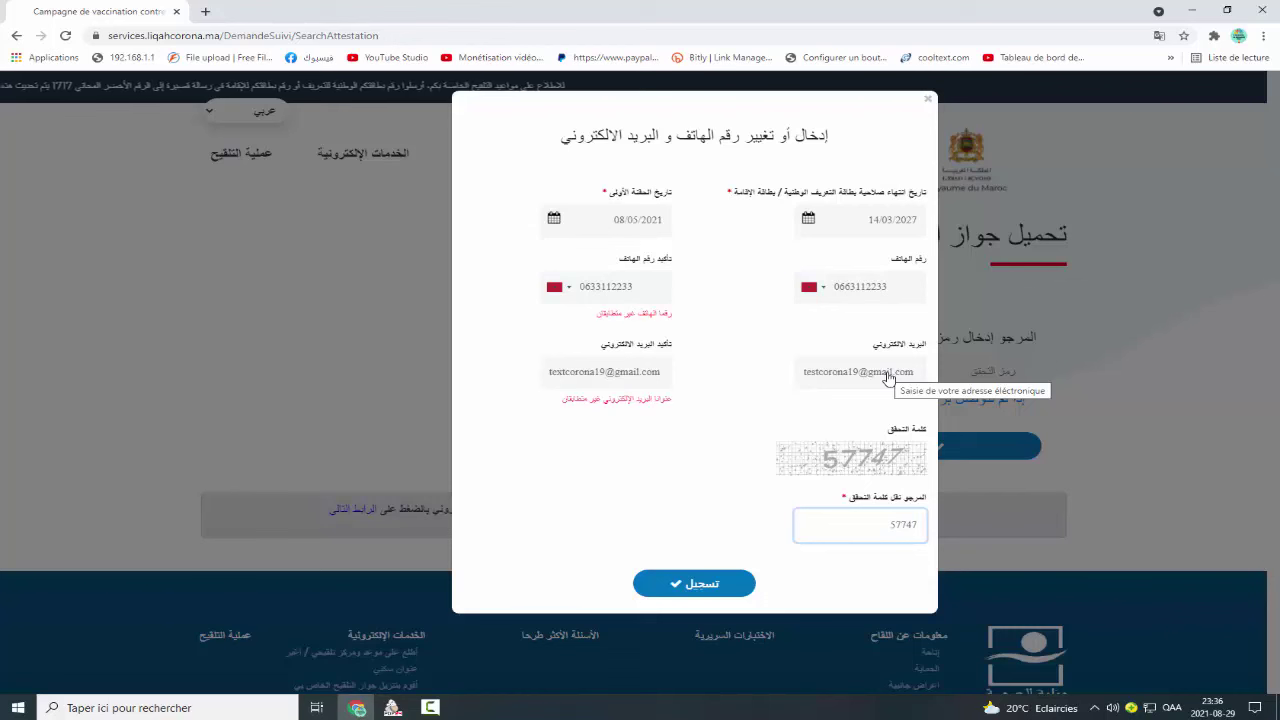
Close the update form and return to the vaccine pass download page.
click(927, 99)
mouse_move(362, 158)
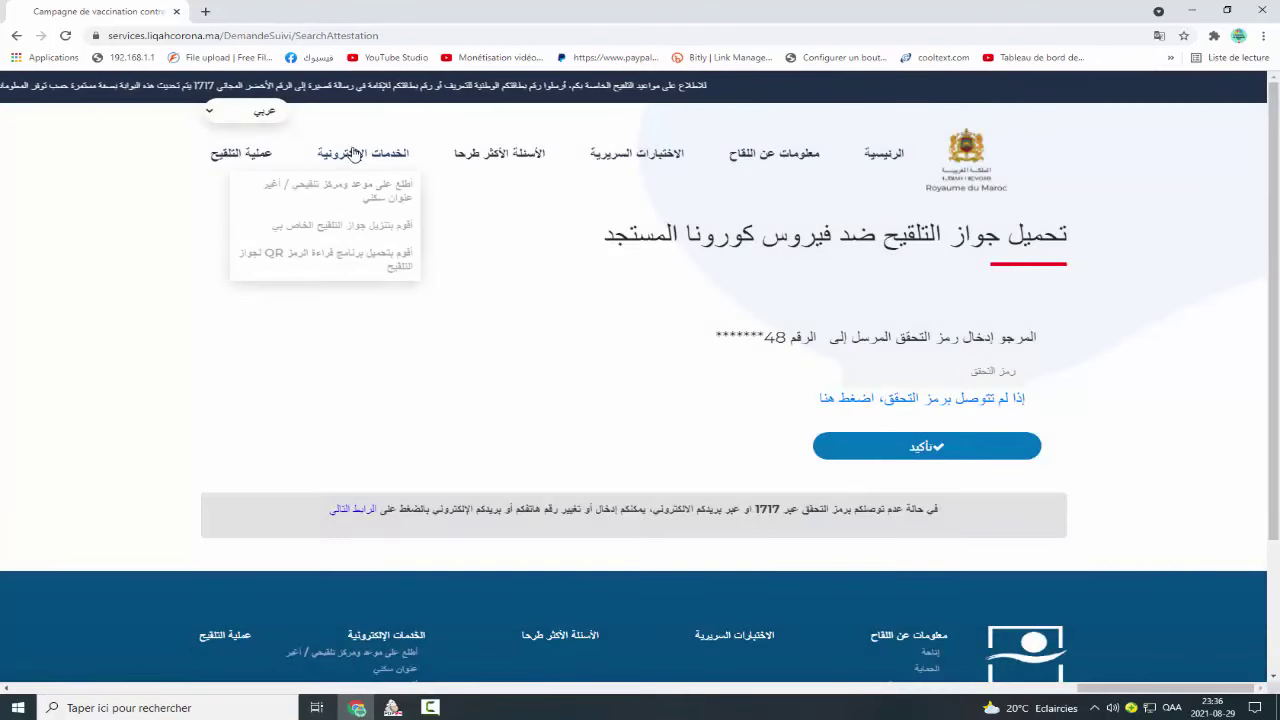
click(376, 230)
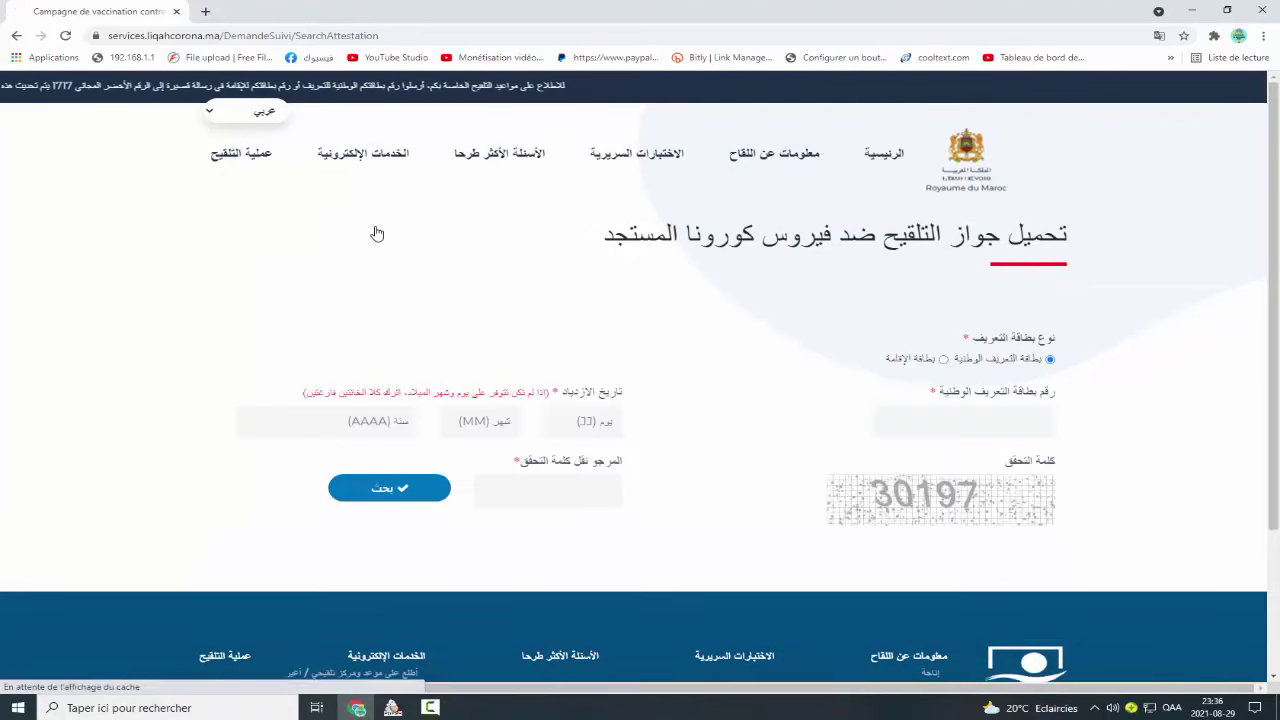
Resubmit the national ID number, birth year 1966 and captcha 30197, then select the SMS code field.
click(981, 420)
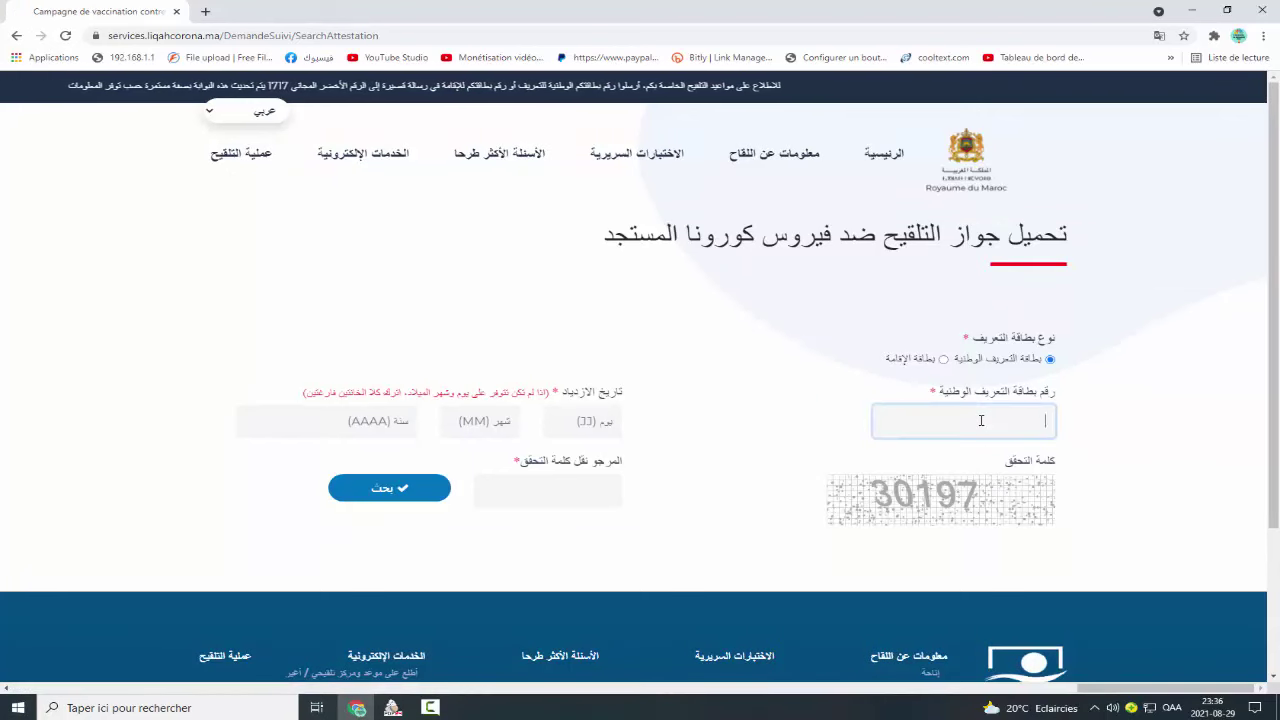
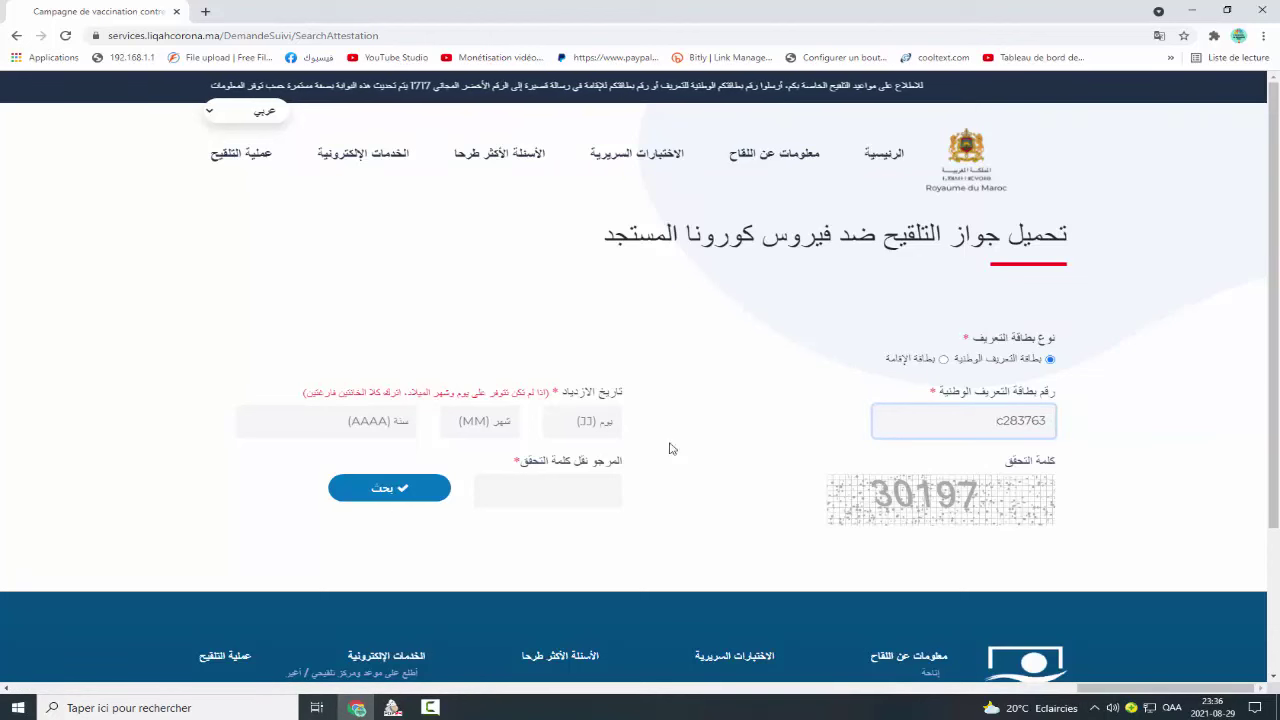
click(392, 425)
text(1966)
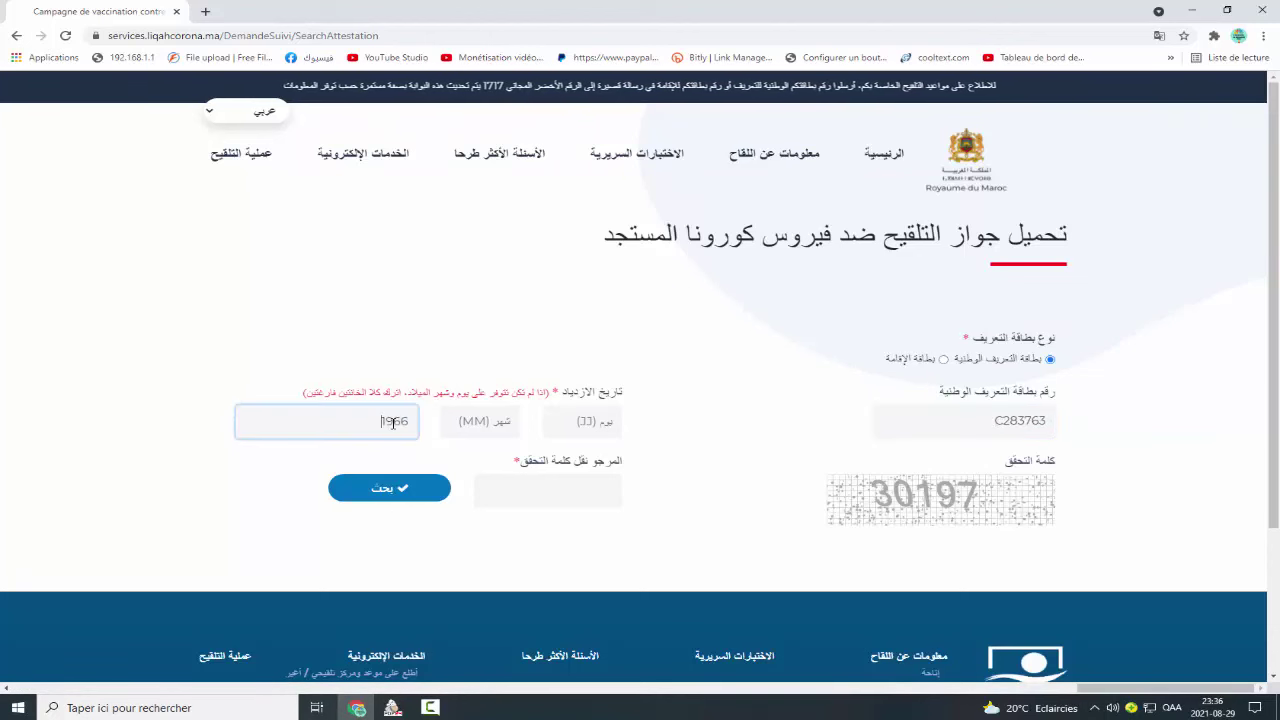
click(548, 491)
text(30)
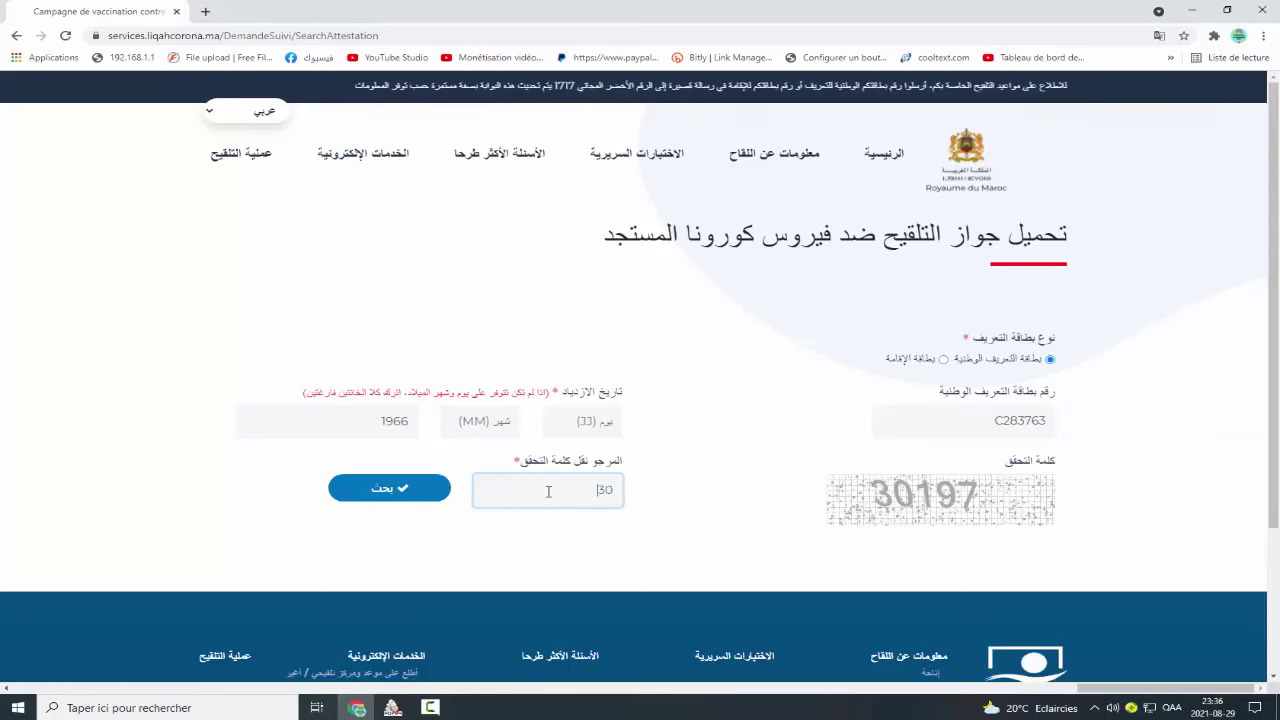
text(197)
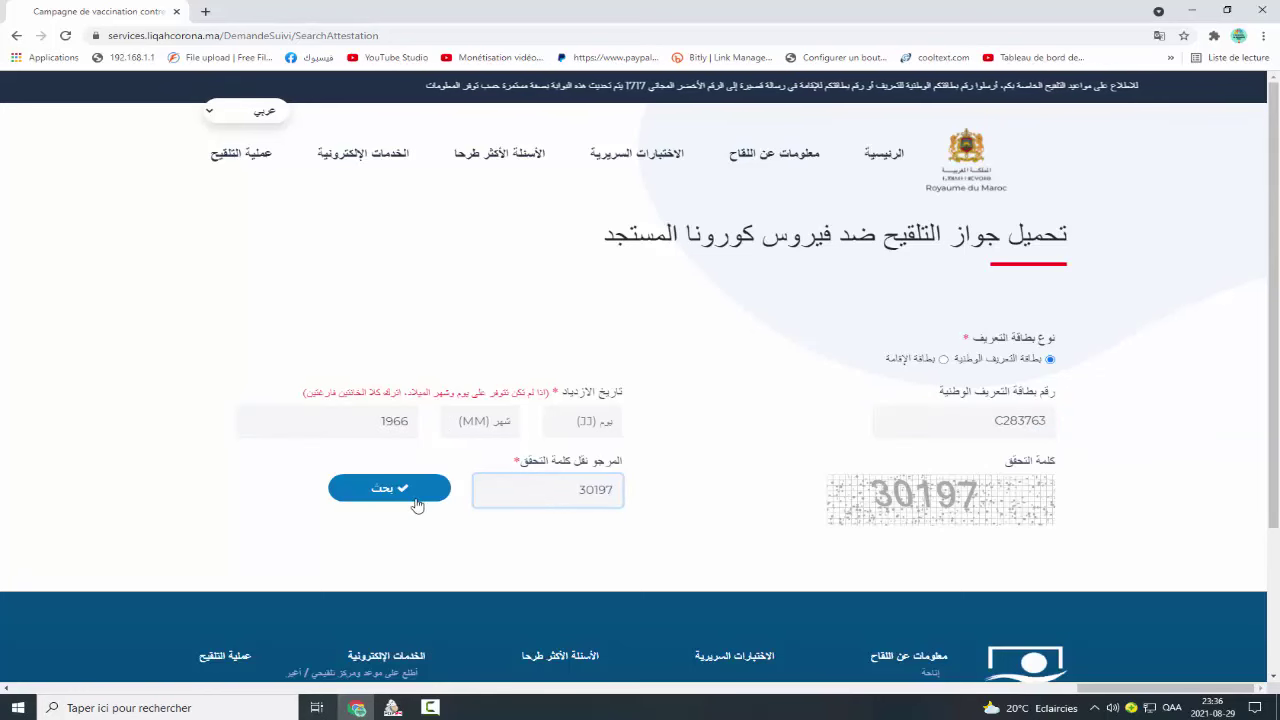
click(420, 498)
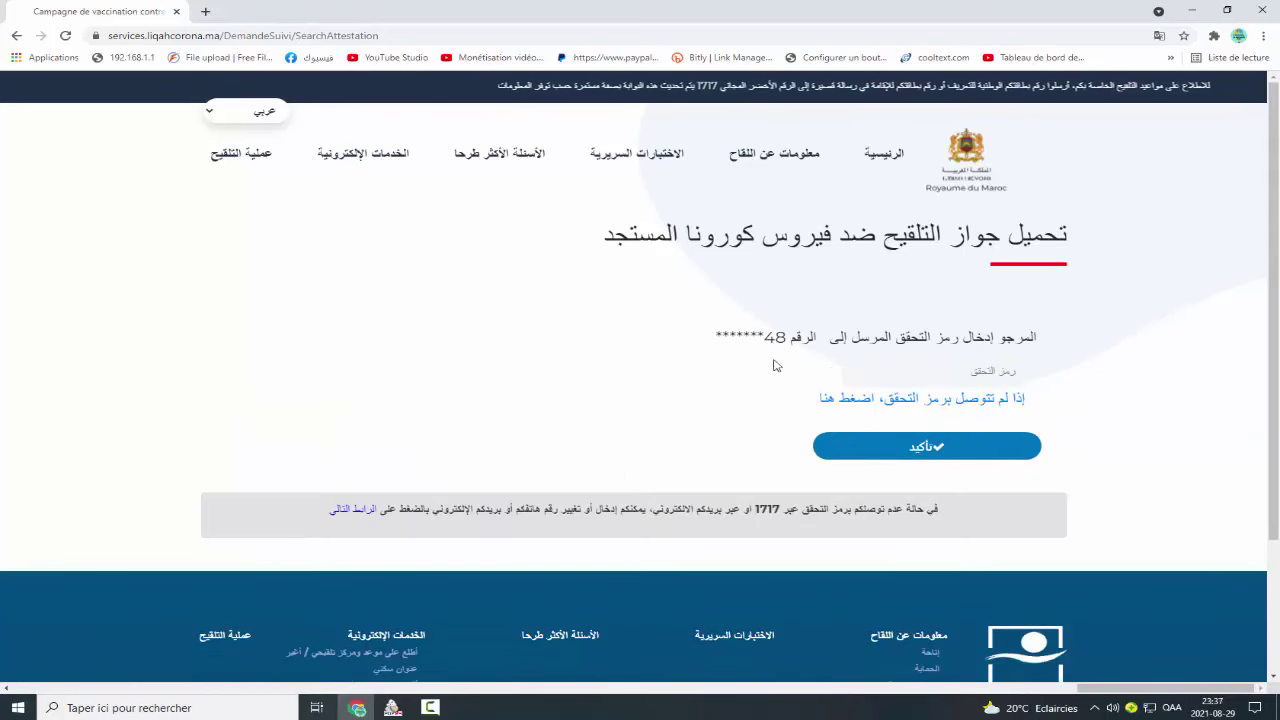
click(947, 371)
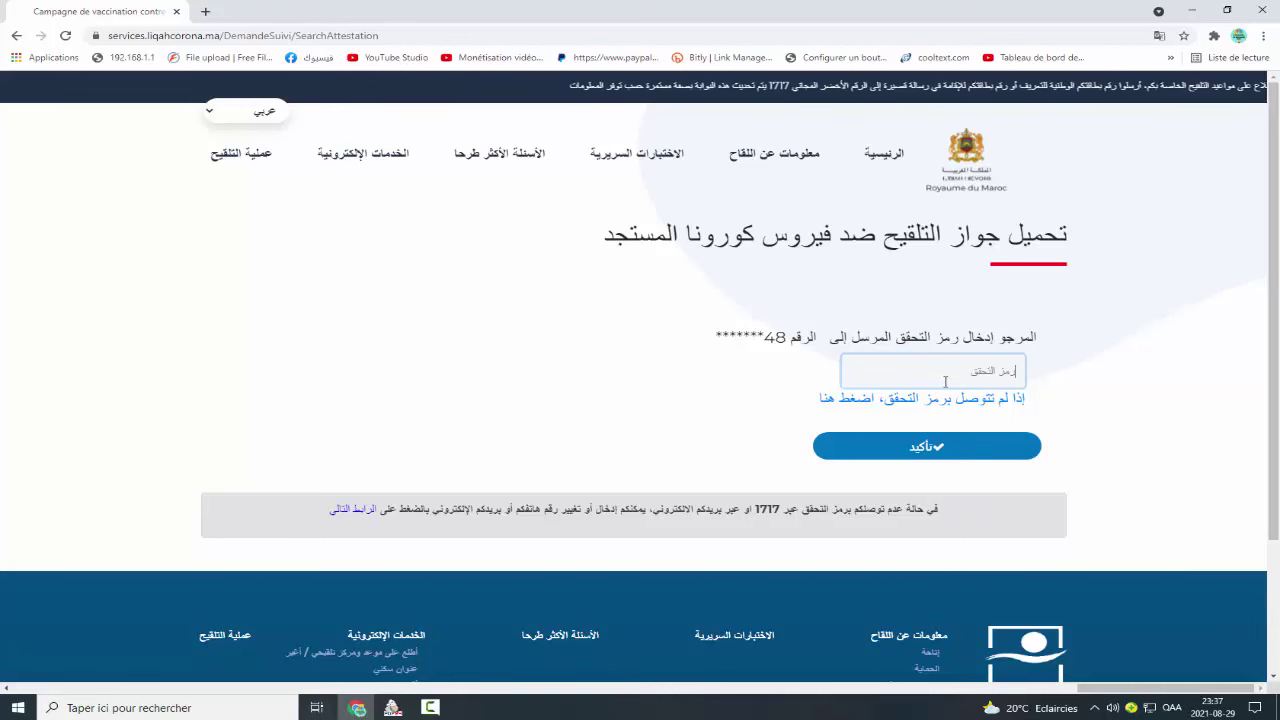